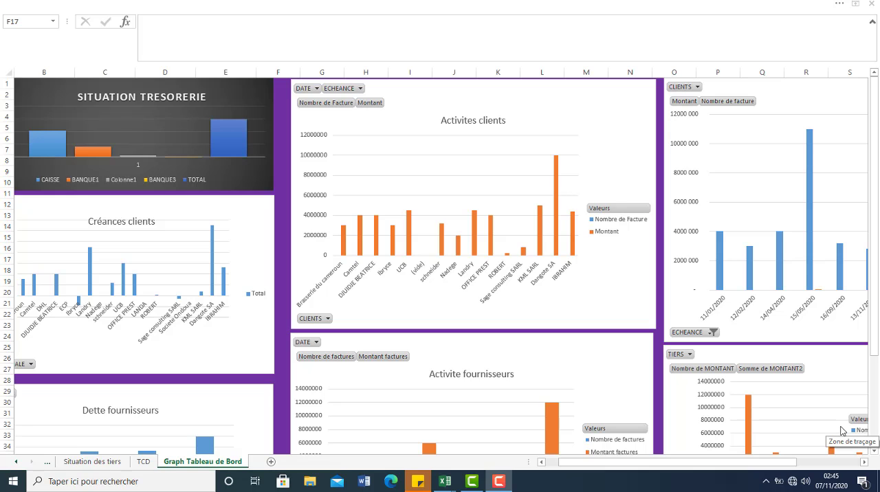
Step: Review the charts on the Graph Tableau de Bord sheet and the client, supplier and due-date pivot tables on the TCD sheet
left_click(875, 453)
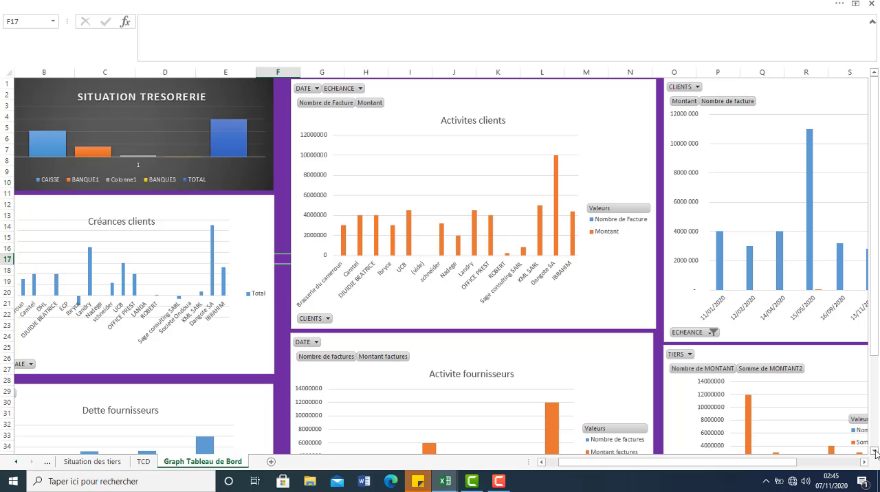
left_click(876, 453)
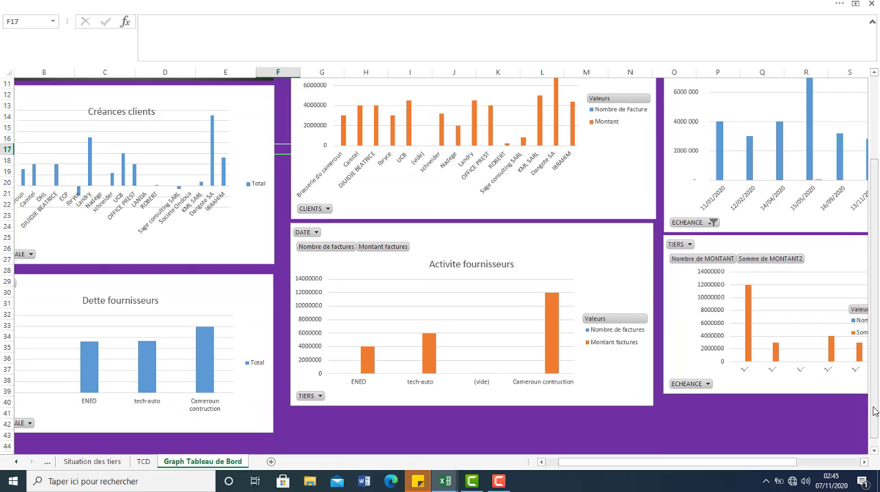
left_click_drag(876, 411, 878, 268)
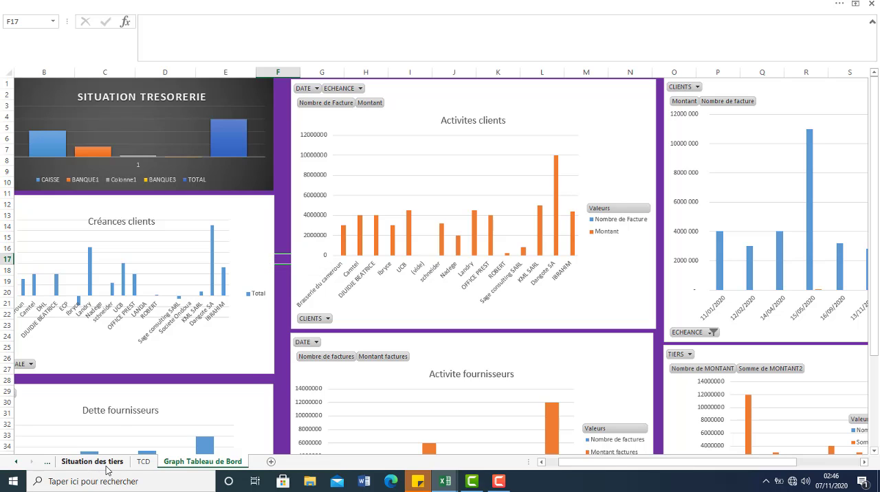
left_click(142, 461)
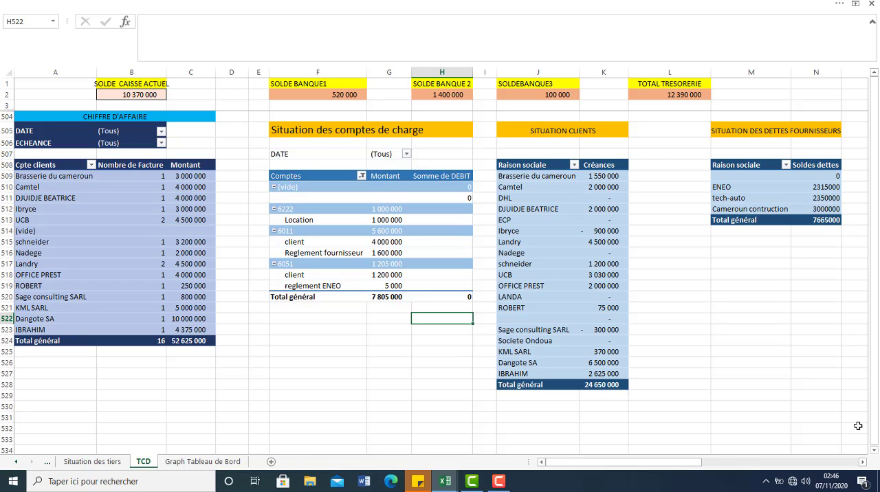
left_click(843, 462)
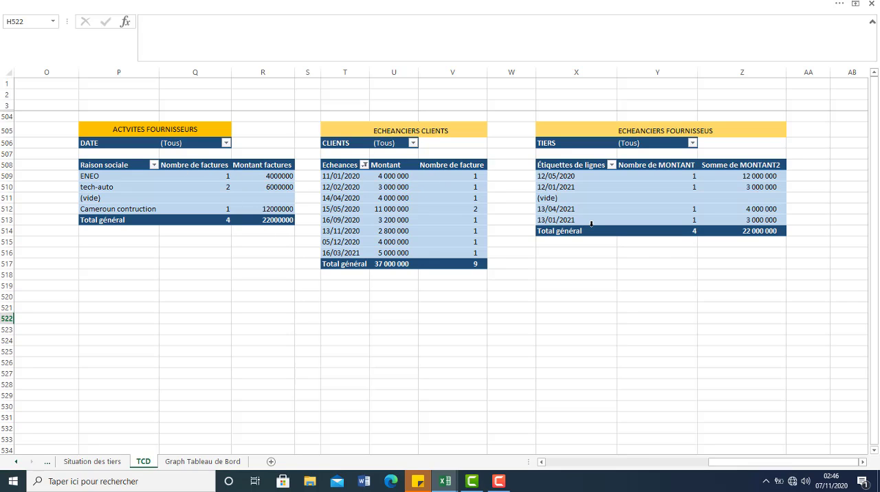
left_click(541, 463)
left_click_drag(541, 462, 541, 462)
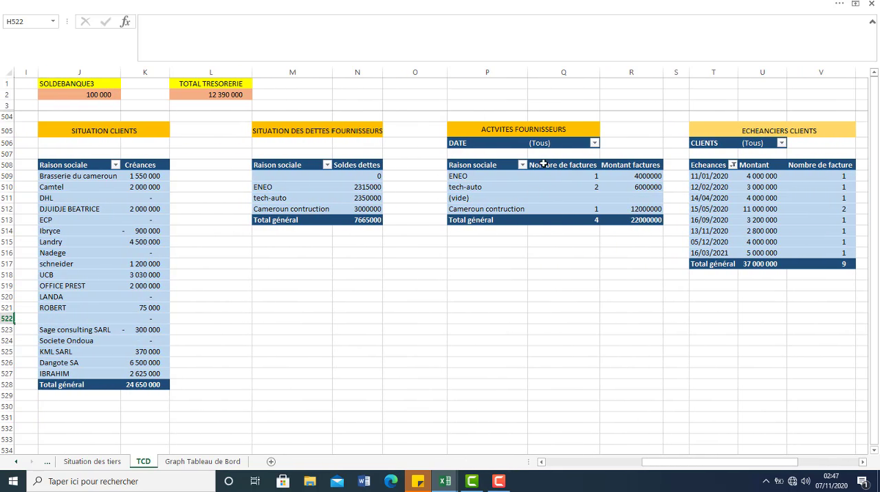
left_click(361, 197)
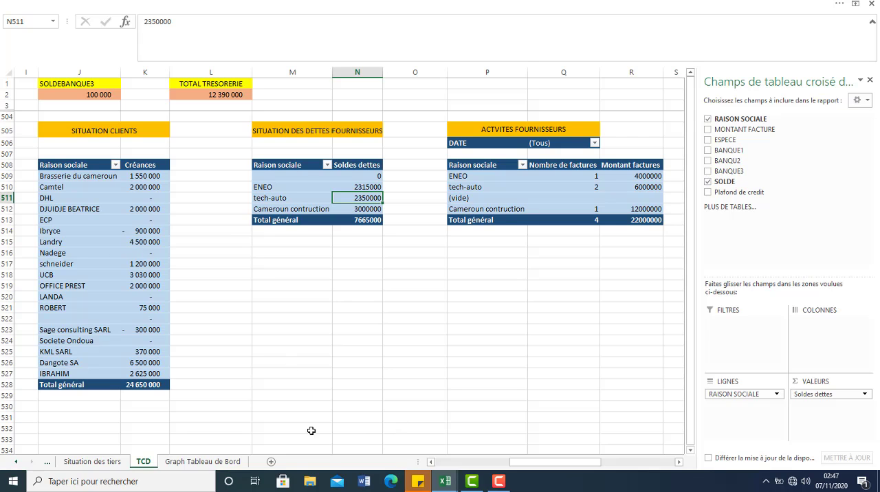
Step: Examine the treasury, client receivables, supplier debt, activity and due-date charts on the Graph Tableau de Bord sheet
left_click(212, 462)
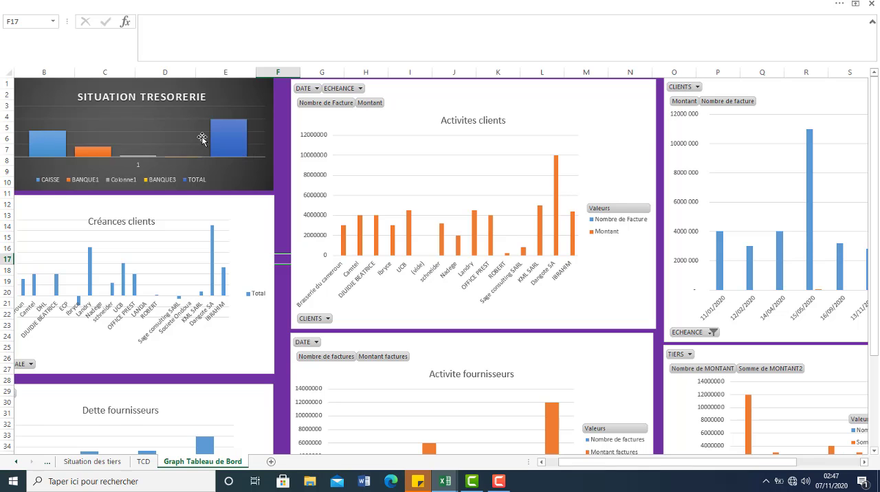
mouse_move(218, 143)
mouse_move(47, 144)
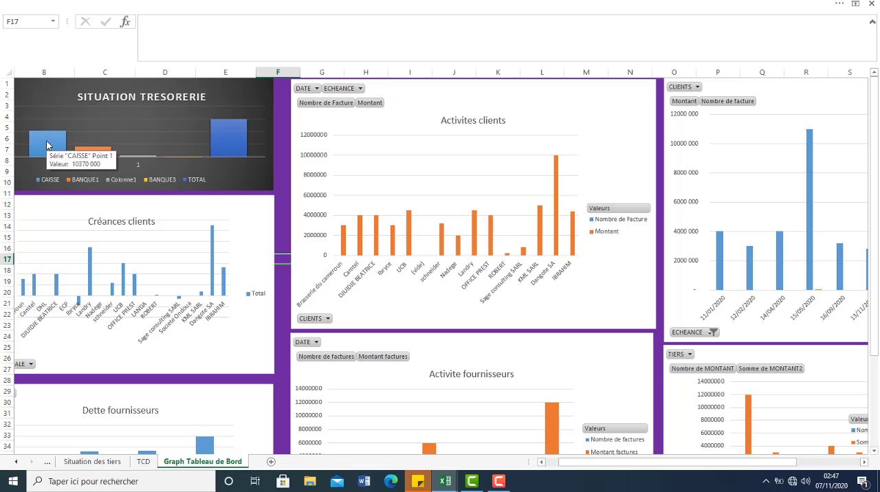
mouse_move(97, 152)
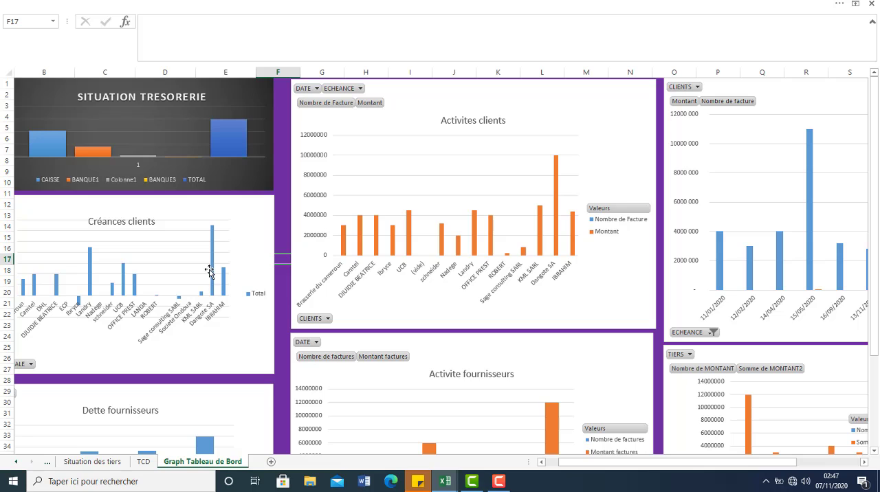
mouse_move(213, 270)
mouse_move(556, 225)
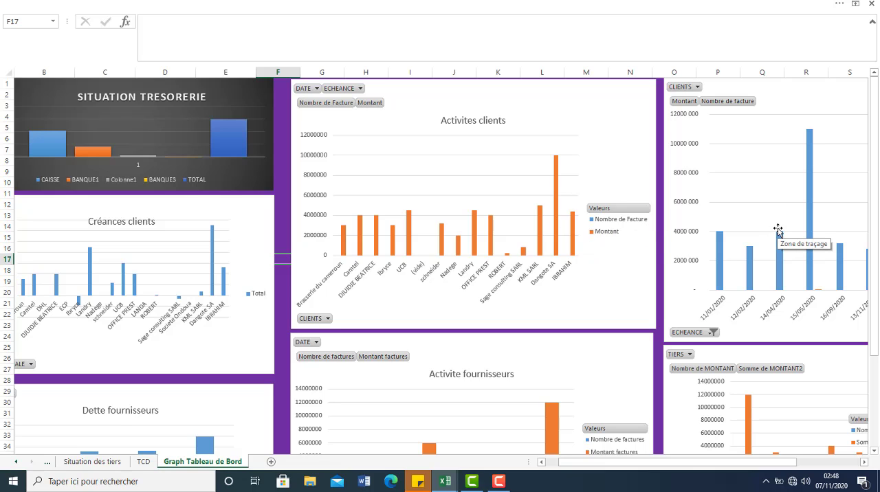
scroll(201, 297, "down", 5)
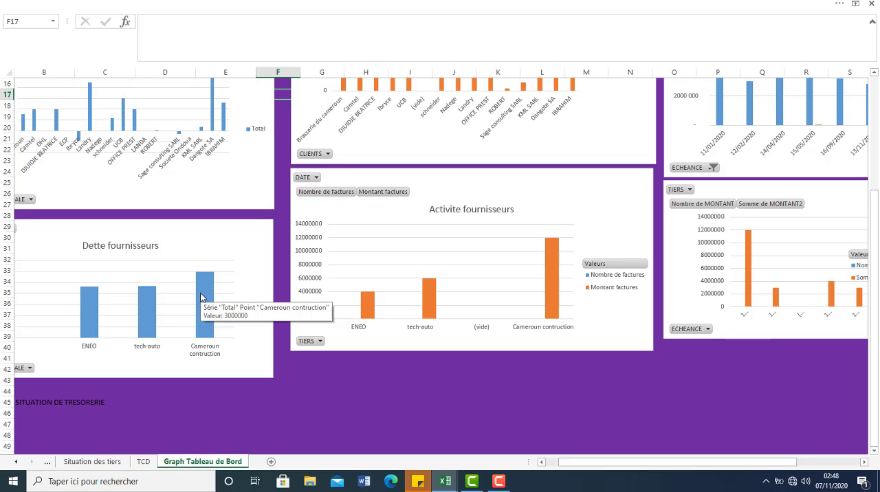
left_click(825, 462)
left_click(675, 462)
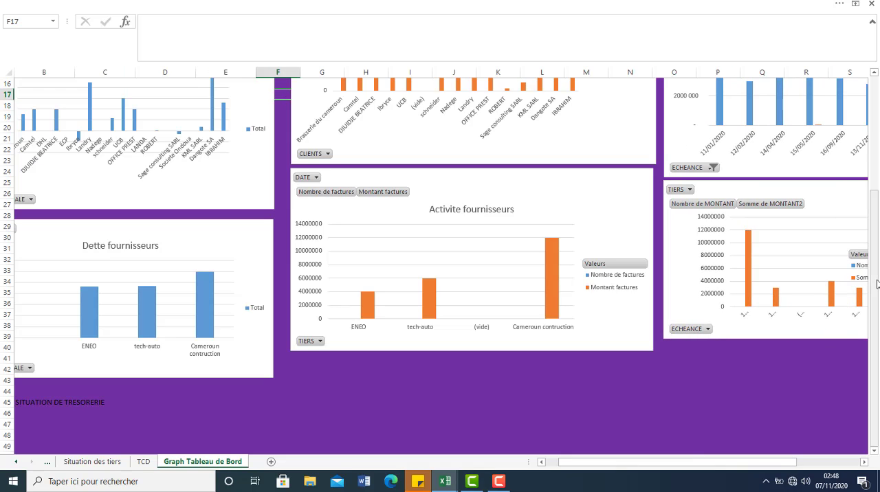
left_click_drag(877, 283, 870, 122)
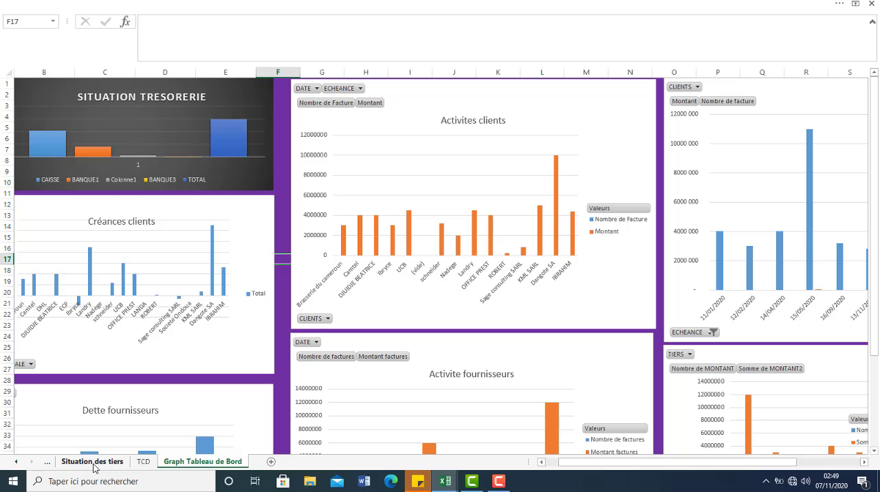
Step: Look through the Situation des tiers, Journal de Banque, Saisie des ventes and Prestataires sheets
left_click(92, 461)
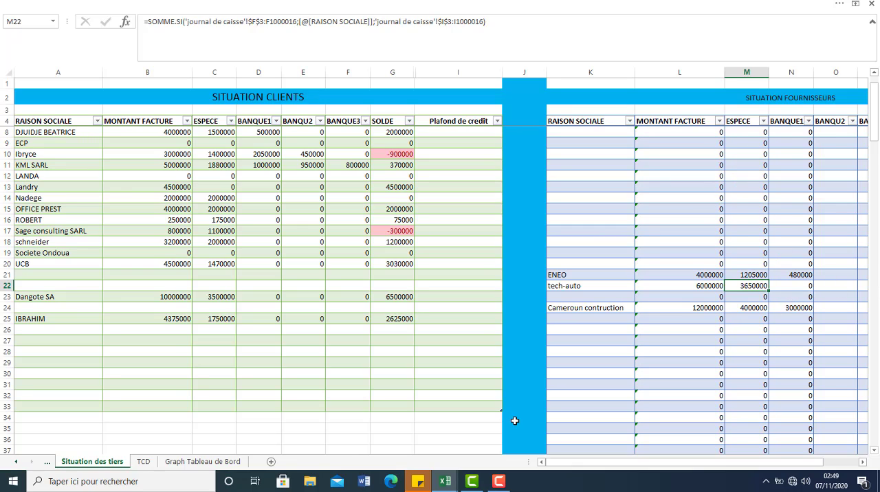
left_click(17, 463)
left_click(17, 463)
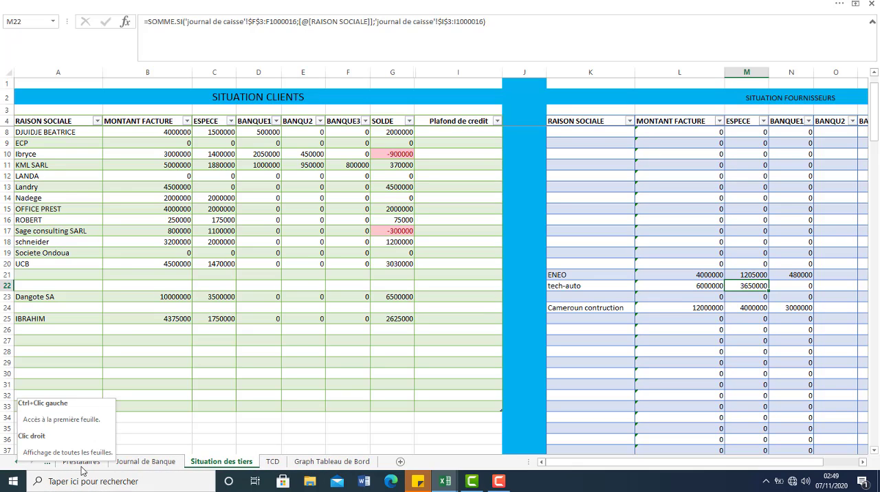
left_click(146, 462)
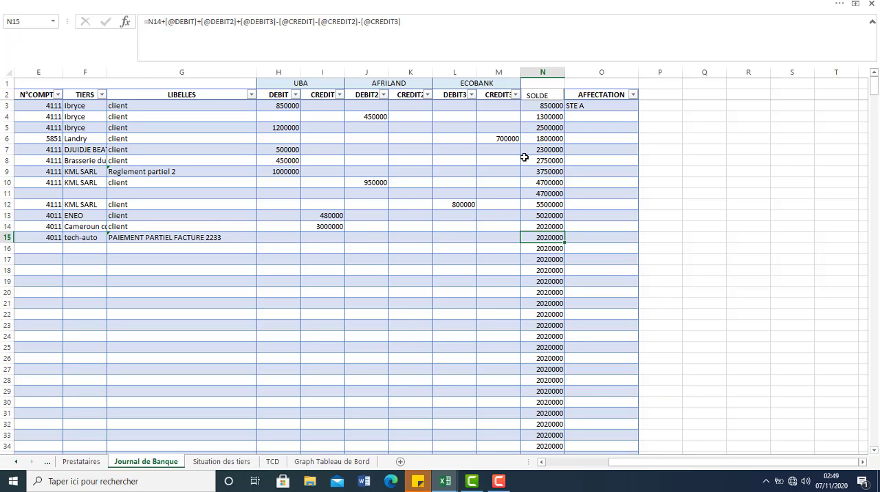
left_click(17, 462)
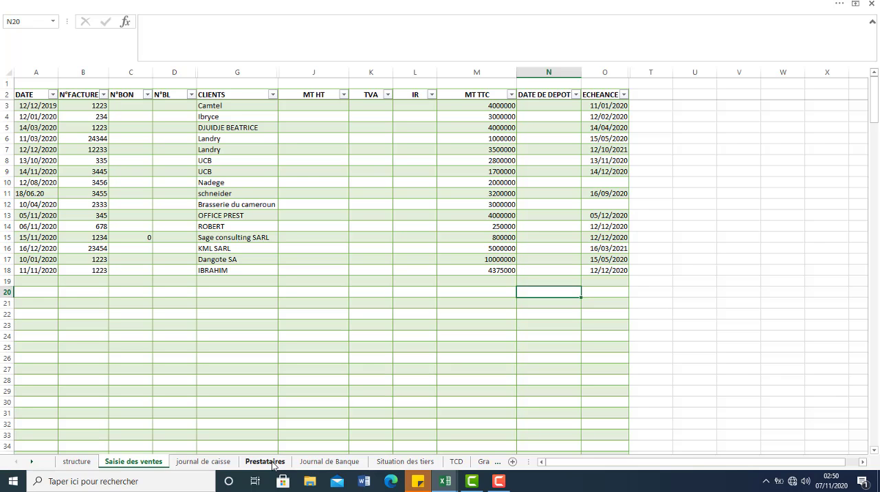
left_click(273, 466)
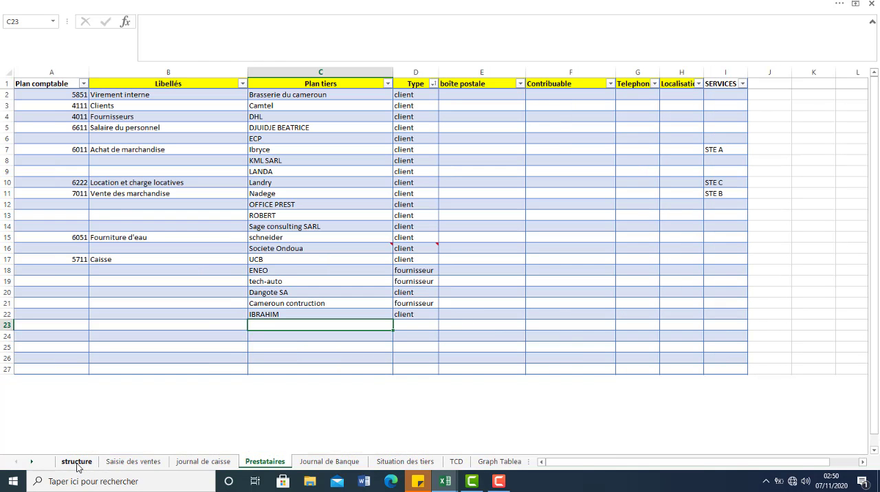
Step: On the structure sheet, add the new client's name to Plan tiers in C23 with the type client
left_click(76, 462)
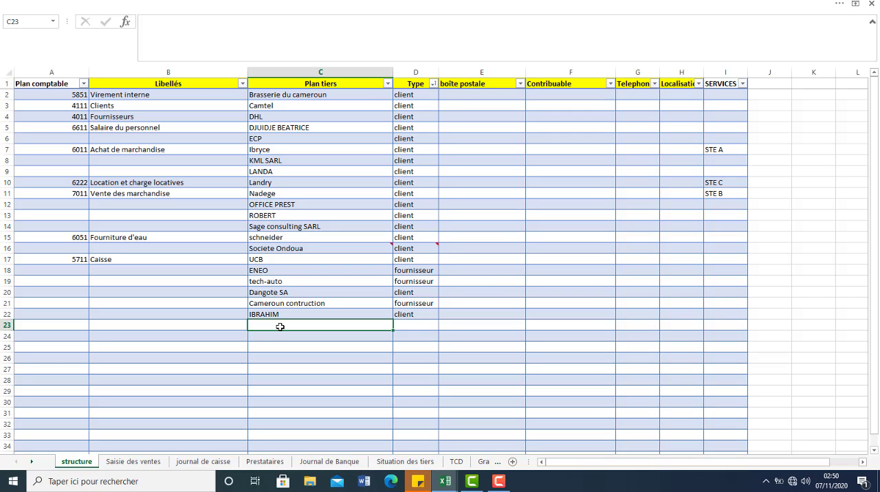
type("MA")
key("BackSpace")
type("ha")
key("BackSpace")
key("BackSpace")
type("ohamed")
left_click(411, 324)
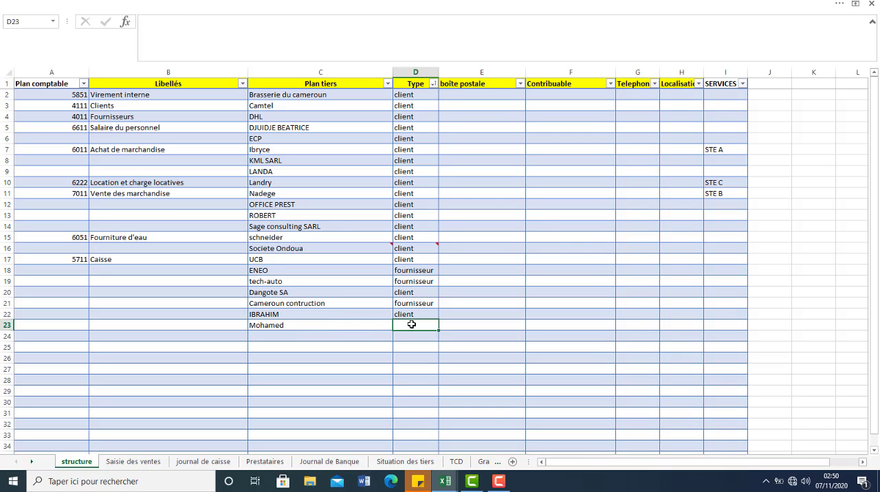
type("client")
Step: On the Saisie des ventes sheet, start a sale in row 19 with date 11/09/2020 and invoice number F123
left_click(141, 463)
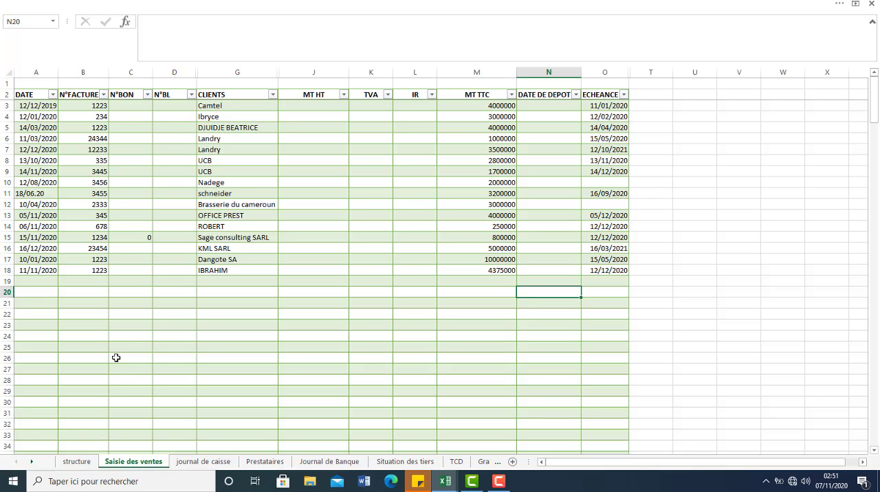
left_click(34, 284)
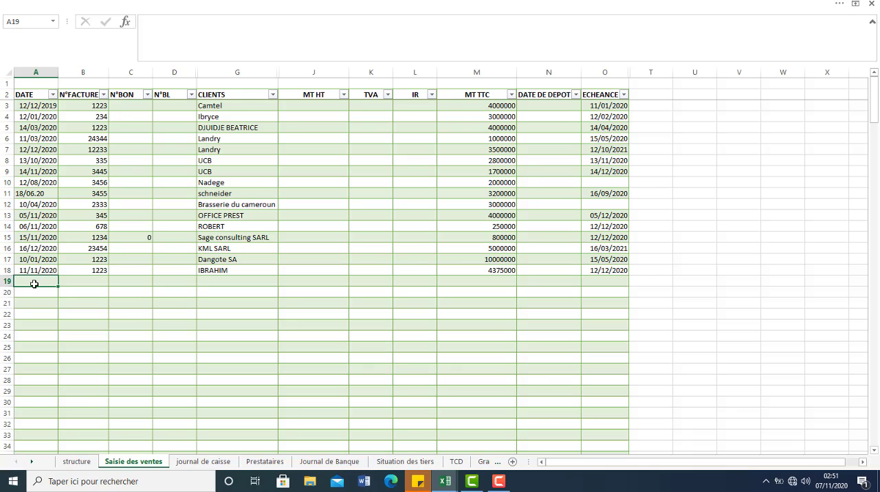
type("11/09/20")
left_click(92, 283)
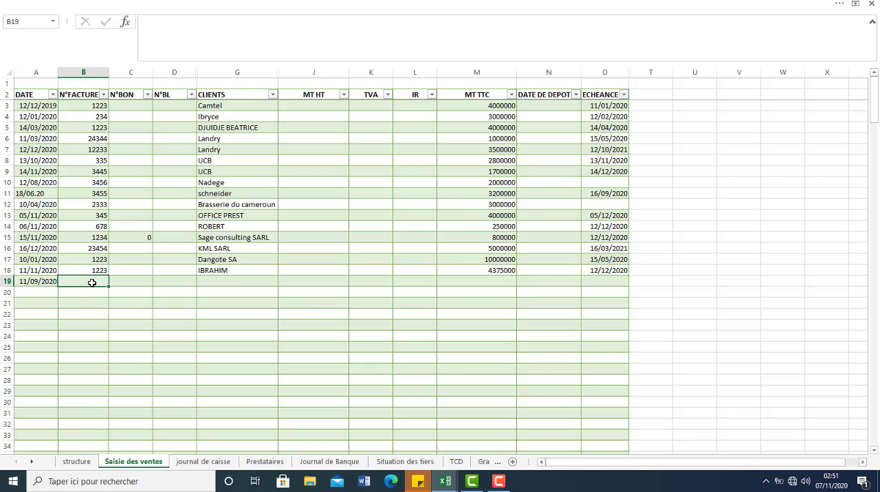
type("F123")
Step: Choose the newly added client for the row 19 sale and set its MT TTC amount to 4900000
left_click(227, 281)
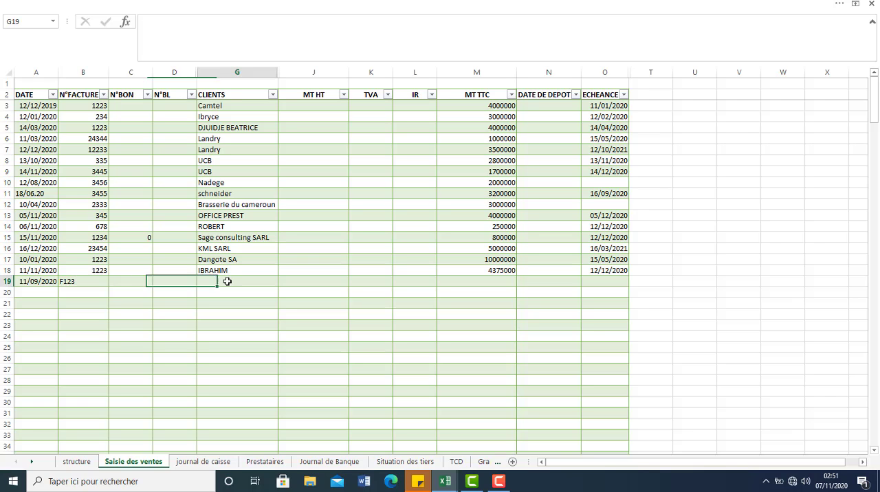
left_click(282, 281)
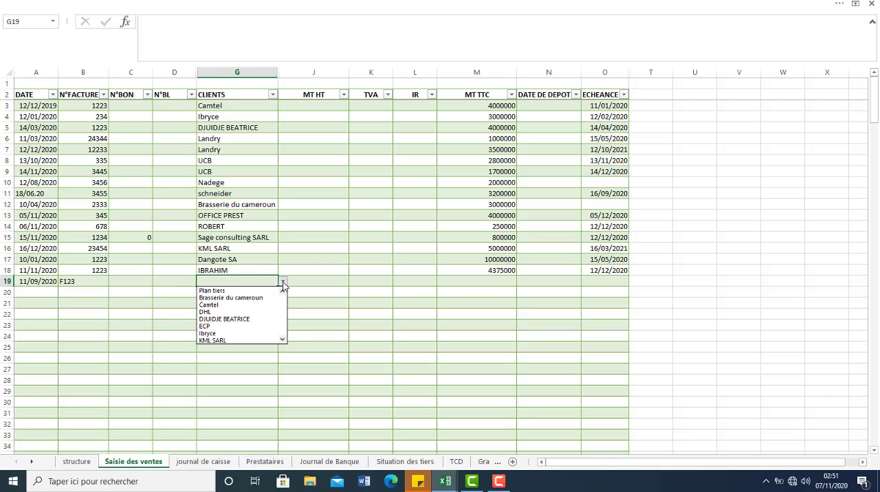
left_click_drag(284, 300, 284, 349)
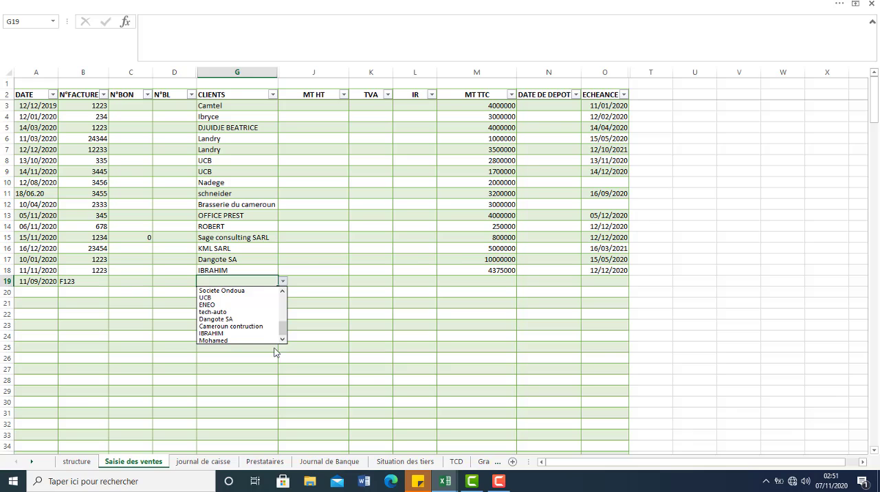
left_click(255, 341)
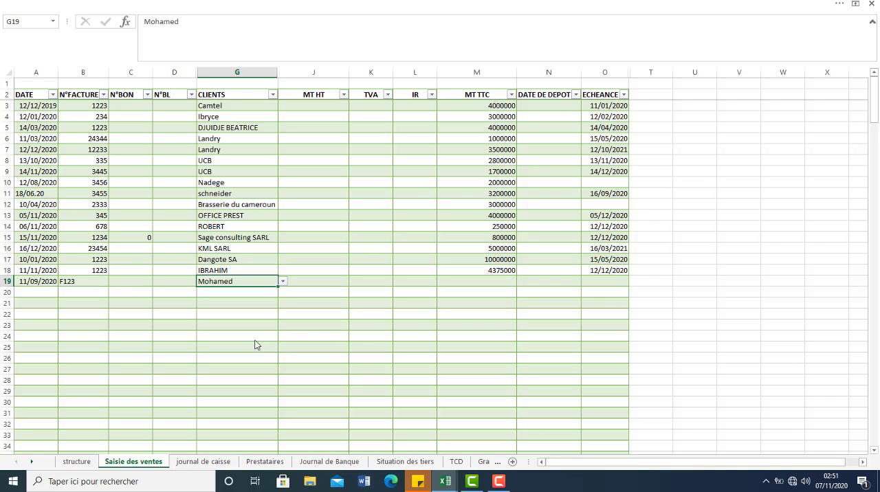
left_click(493, 283)
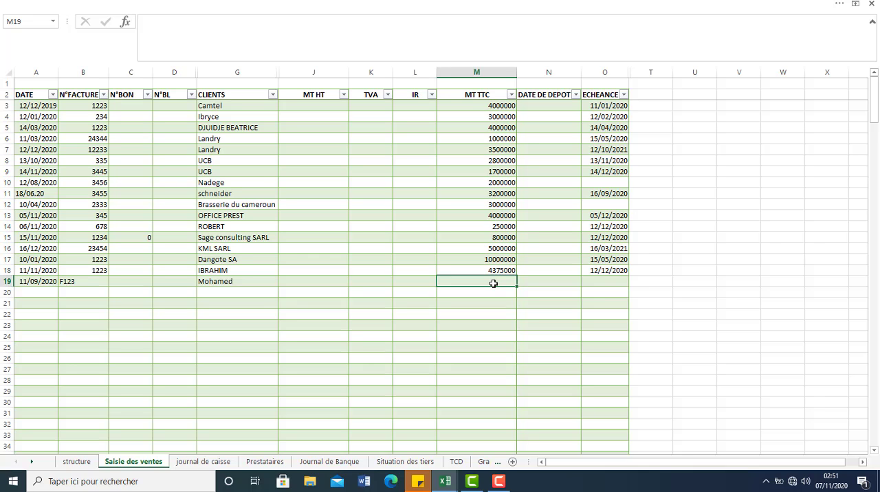
type("4900000")
key("Tab")
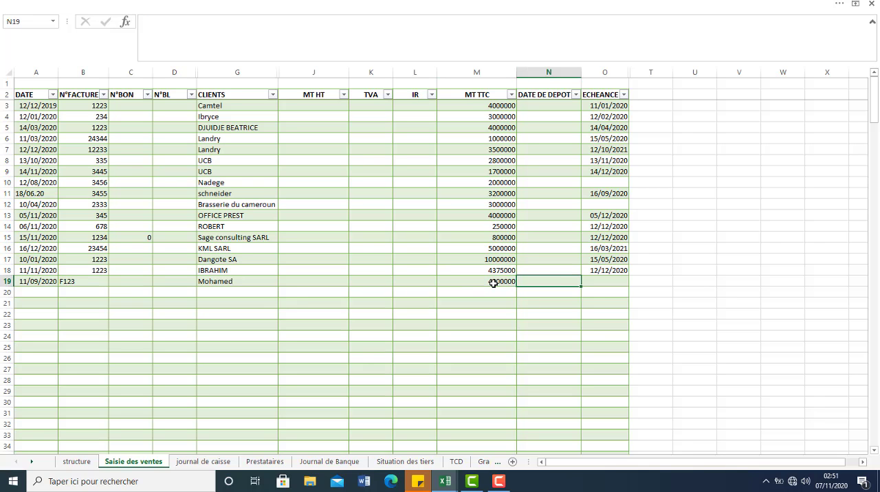
Step: Set the sale's deposit date to 12/09/2020 and due date to 12/12/2020, and check the client on the Situation des tiers sheet
type("12/09/20")
key("Tab")
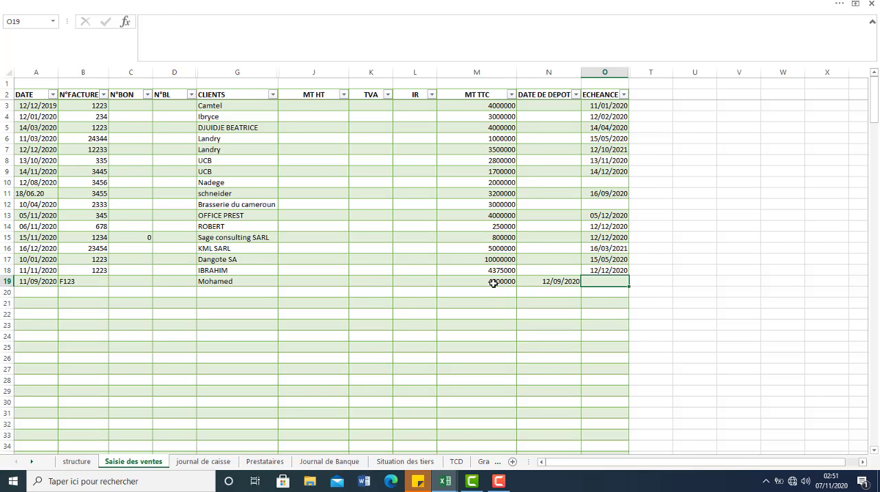
type("12/12/20")
key("Return")
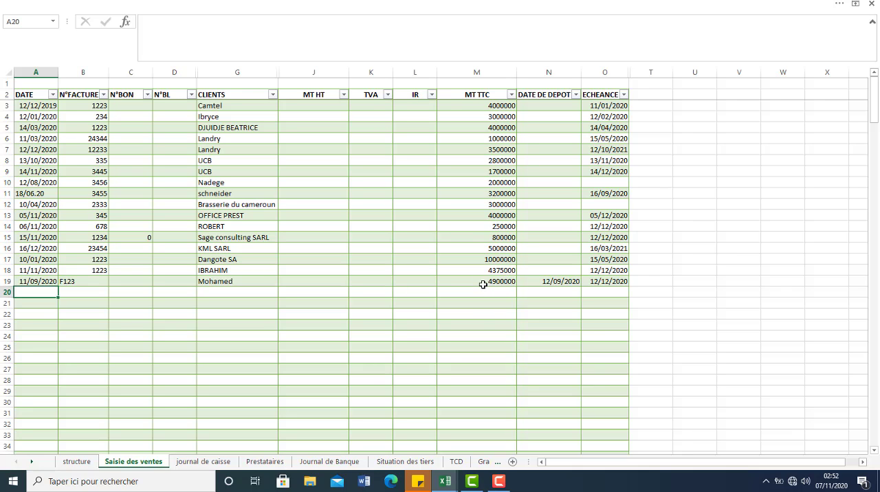
left_click(401, 463)
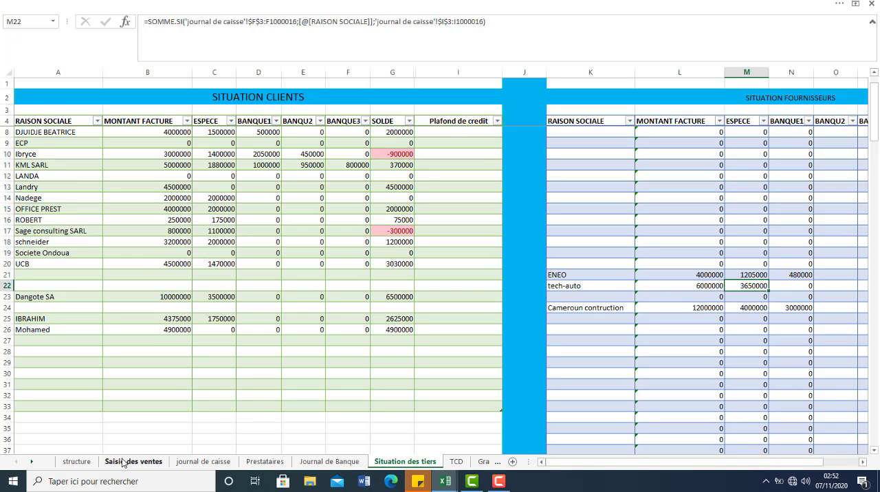
Step: On the journal de caisse sheet, start an entry in row 29 with date 13/11/2020 and invoice number 2323
left_click(198, 463)
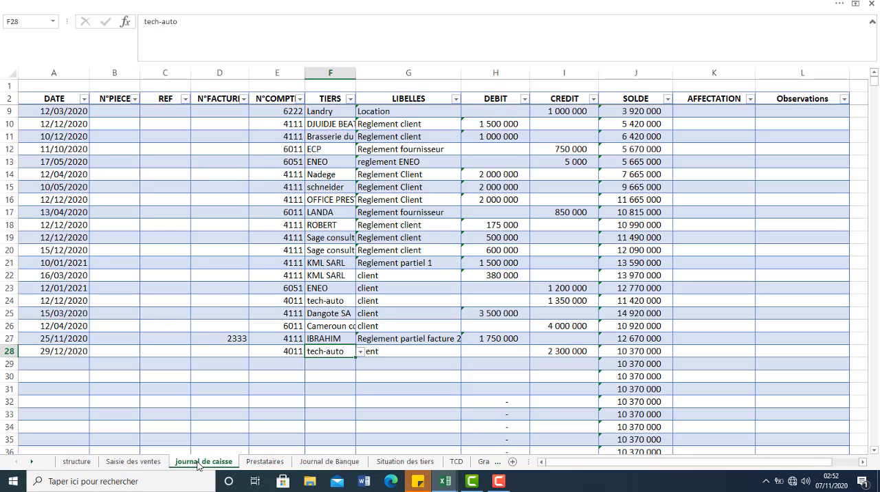
left_click(58, 360)
type("1")
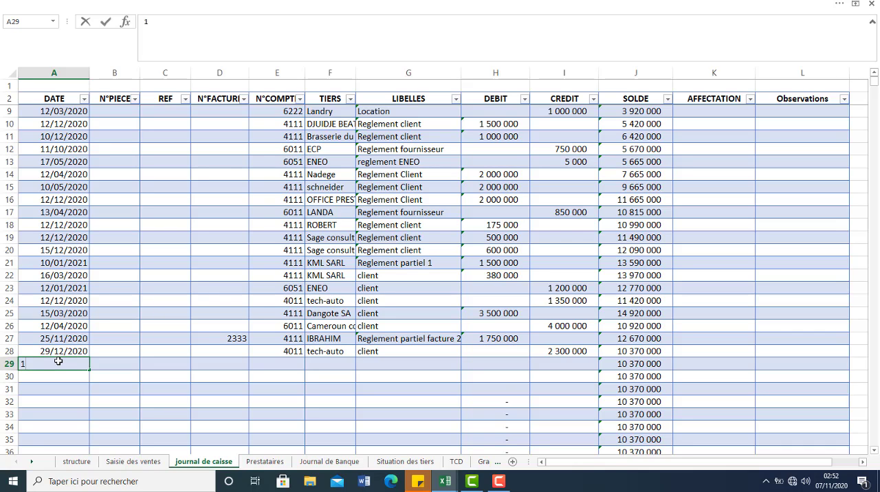
type("3/11/20")
key("Tab")
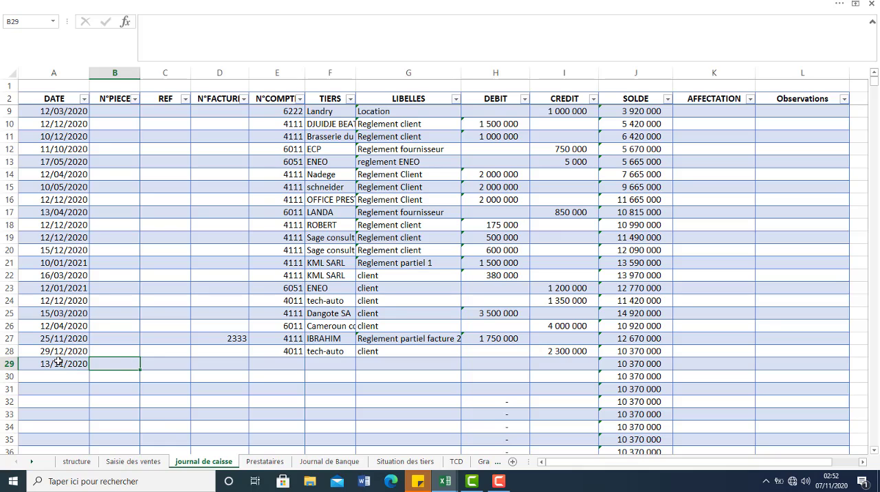
key("Tab")
key("Tab")
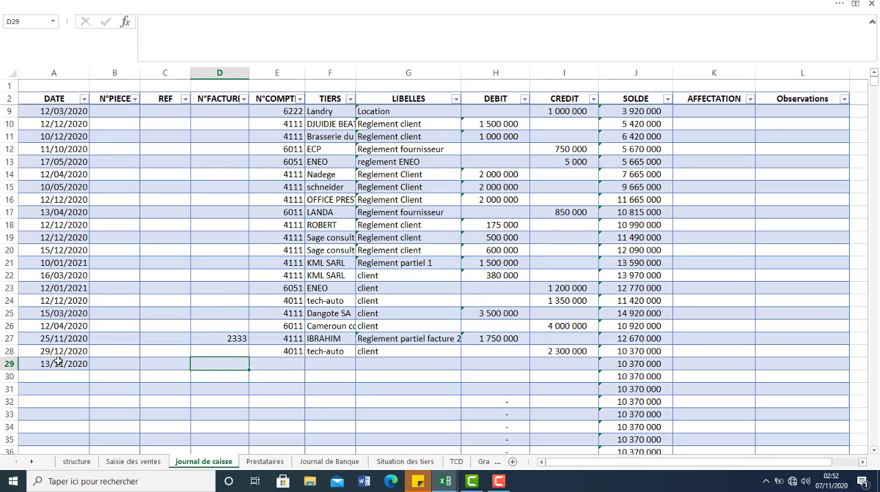
type("2323")
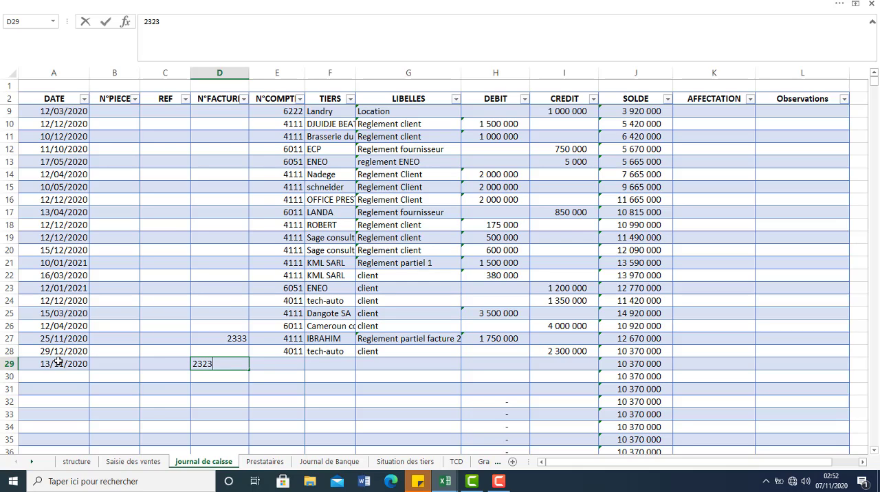
left_click(118, 366)
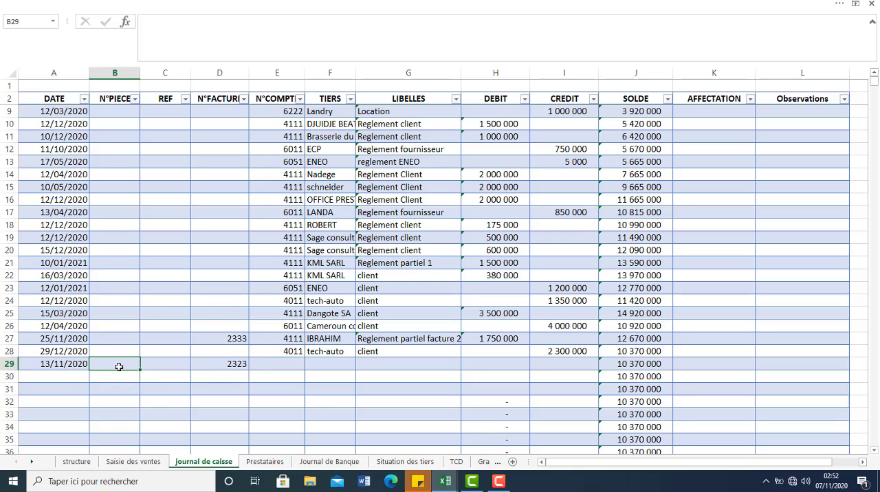
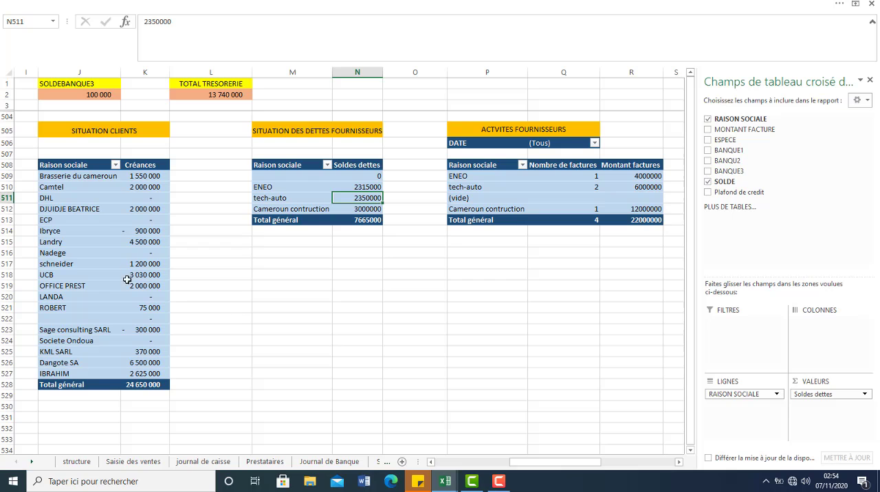
Step: Refresh the CHIFFRE D'AFFAIRE pivot table to include the newly recorded sale
left_click(447, 463)
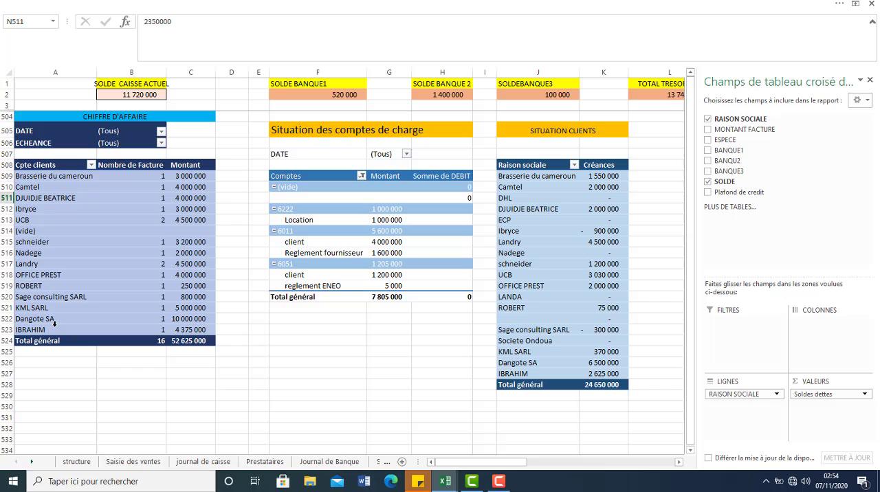
left_click(79, 275)
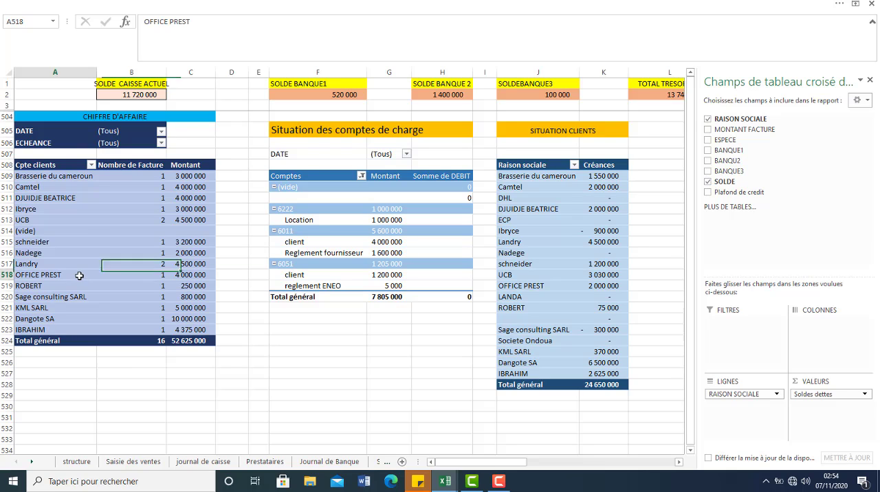
right_click(79, 276)
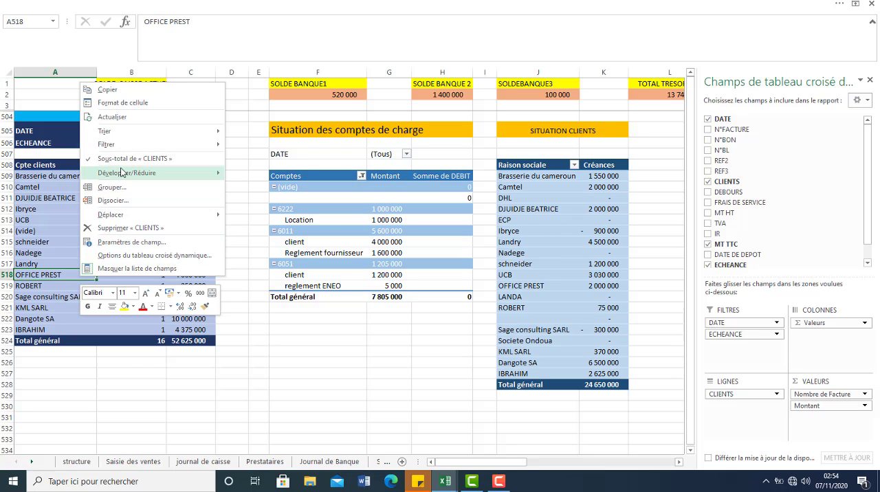
left_click(119, 118)
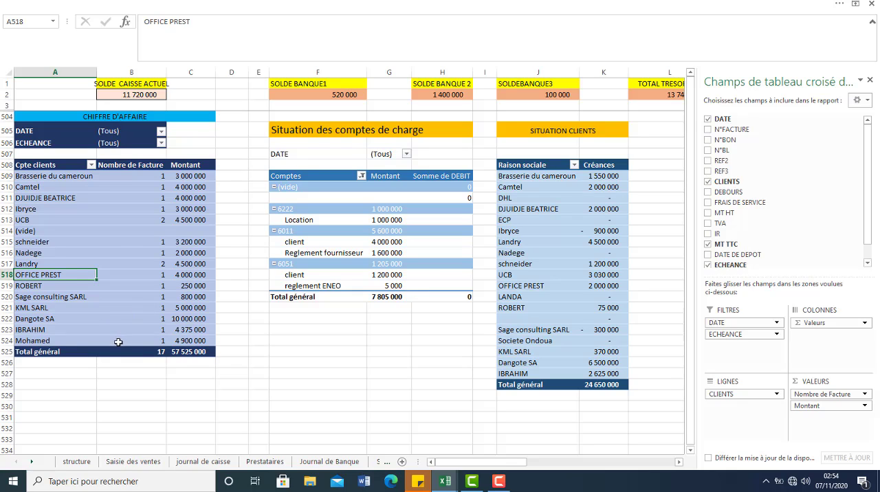
Step: Refresh the SITUATION CLIENTS pivot table and view the supplier pivot tables beside it
left_click(551, 266)
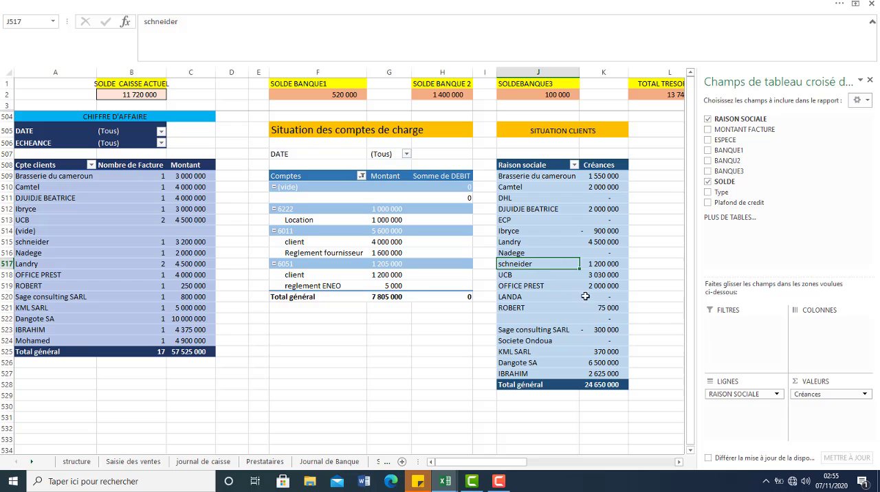
right_click(565, 264)
left_click(605, 300)
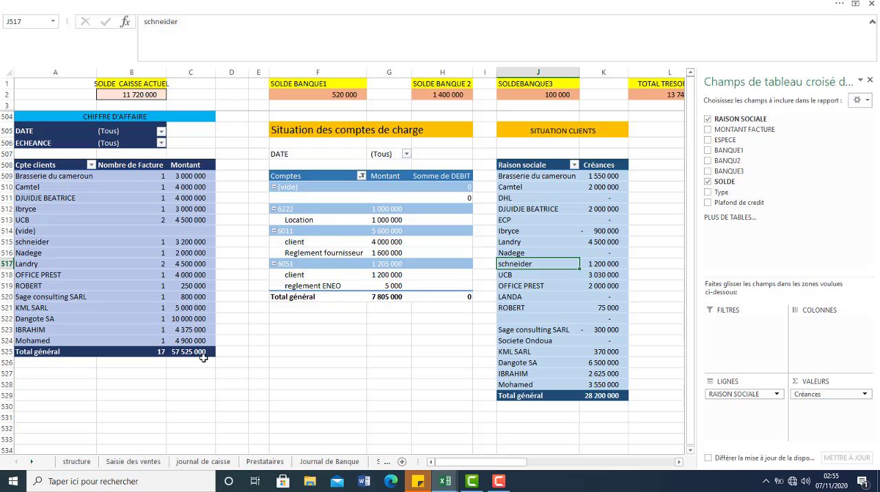
left_click_drag(525, 466, 597, 464)
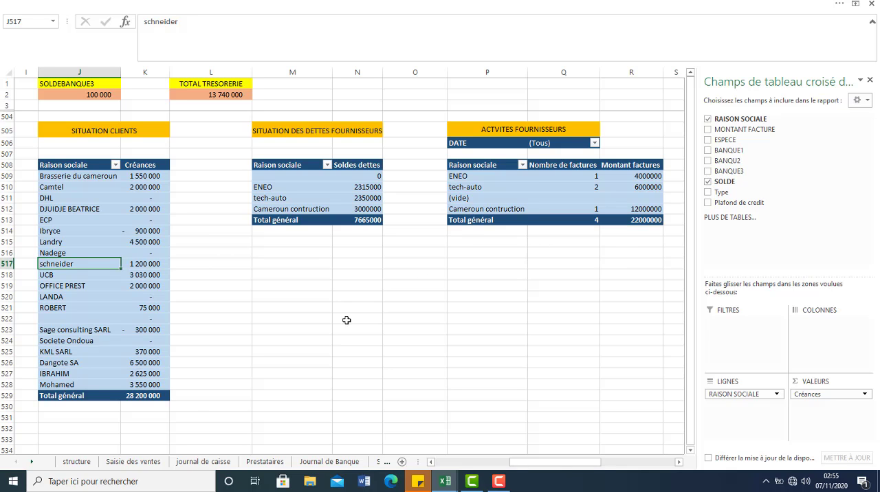
Step: On the structure sheet, add SCDP SA to the Plan tiers in row 24 with type fournisseur
left_click(83, 467)
left_click(397, 336)
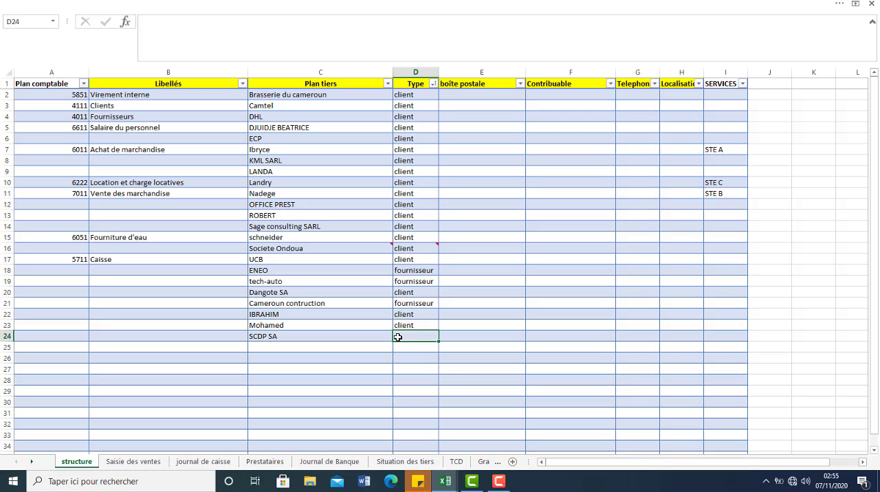
type("Fournisseur")
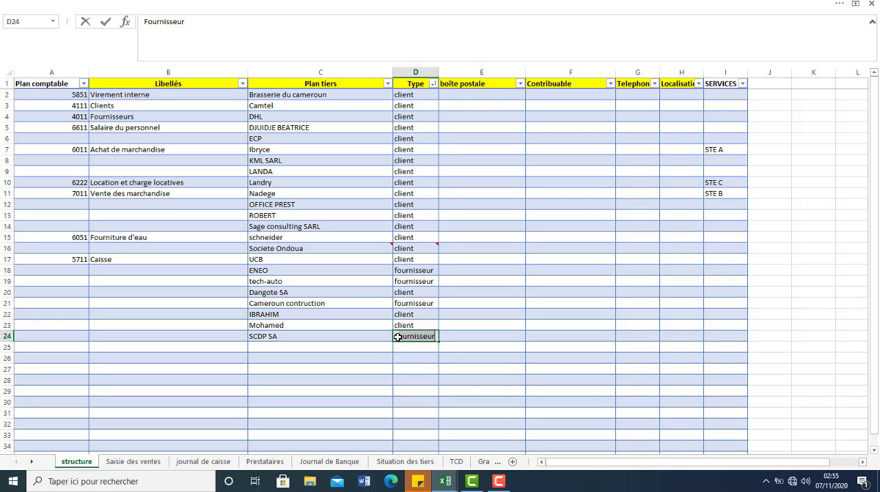
key("Tab")
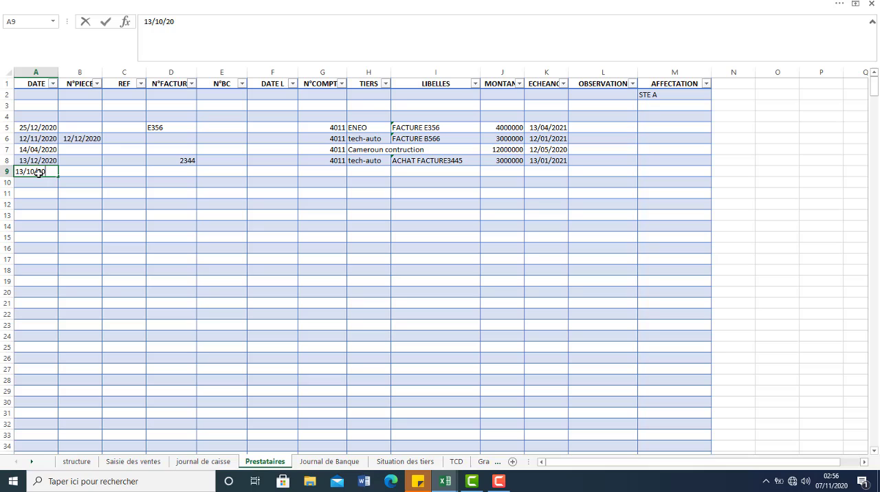
Step: On the Prestataires sheet, start row 9 with date 13/10/2020, invoice number 1234, account 4011 and supplier SCDP SA
key("Tab")
key("Tab")
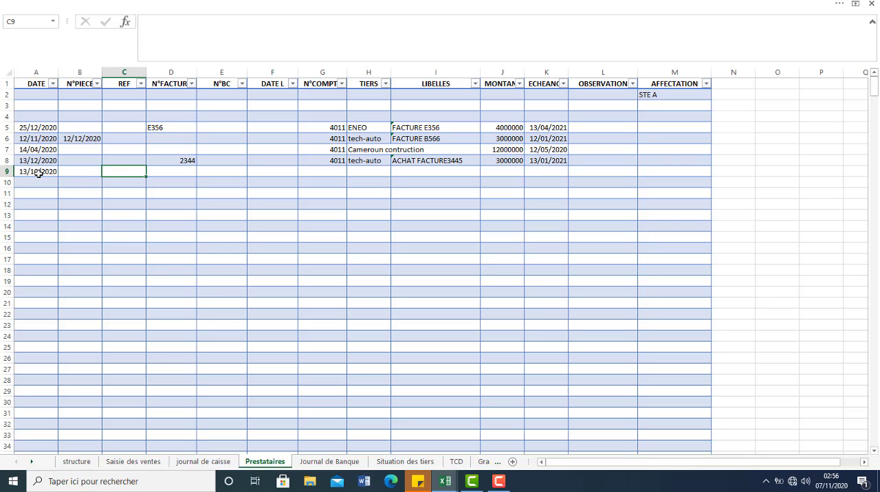
key("Tab")
type("1234")
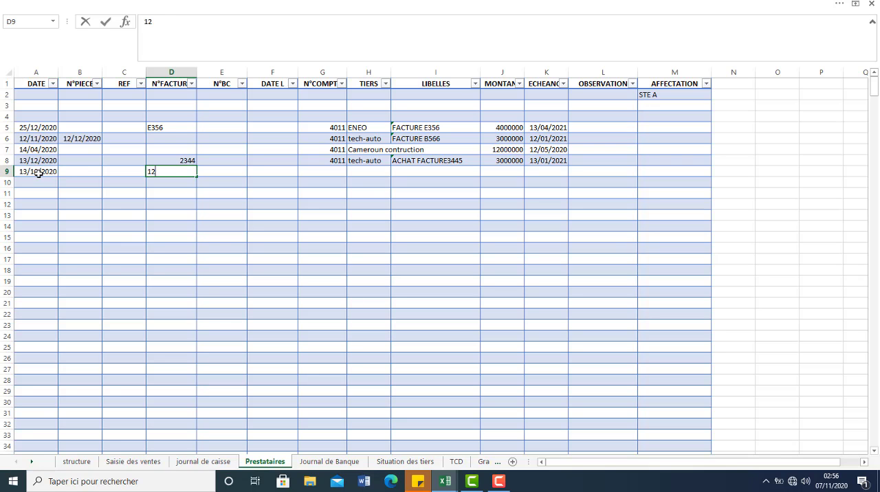
key("Tab")
key("Tab")
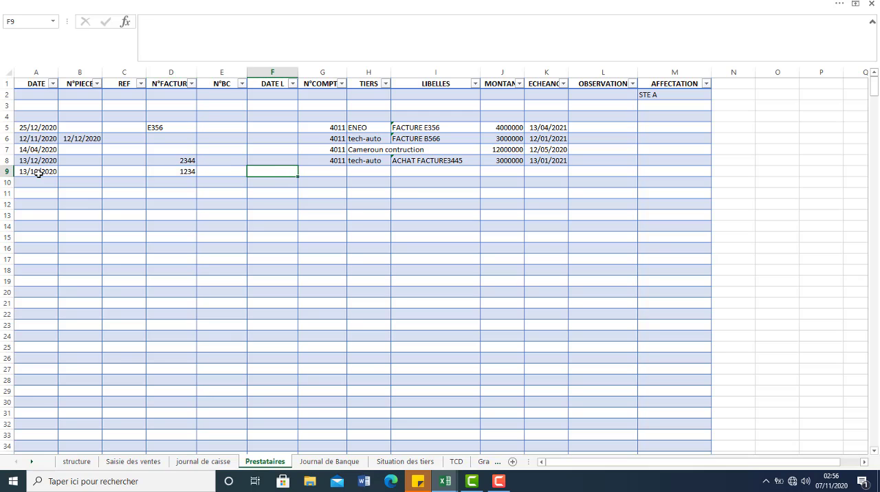
key("Tab")
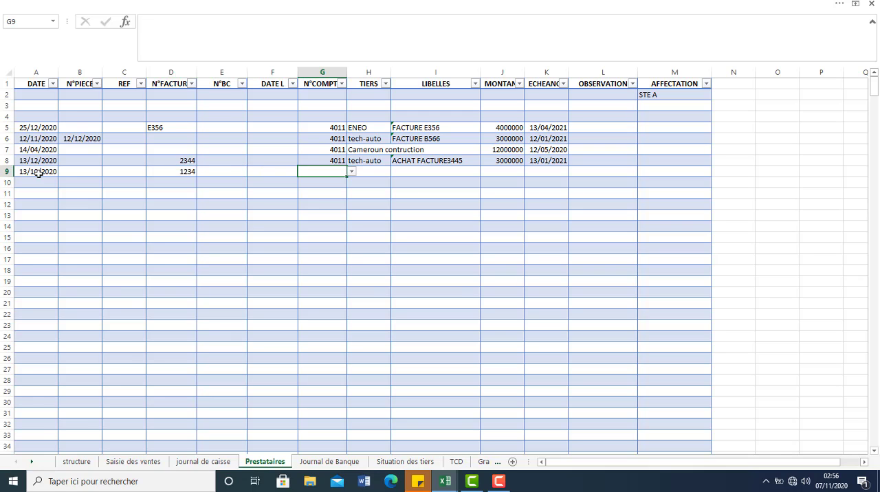
type("4011")
Step: Enter REPARATIONS CLIMATISEUR as the label of the SCDP SA invoice in row 9
left_click(435, 172)
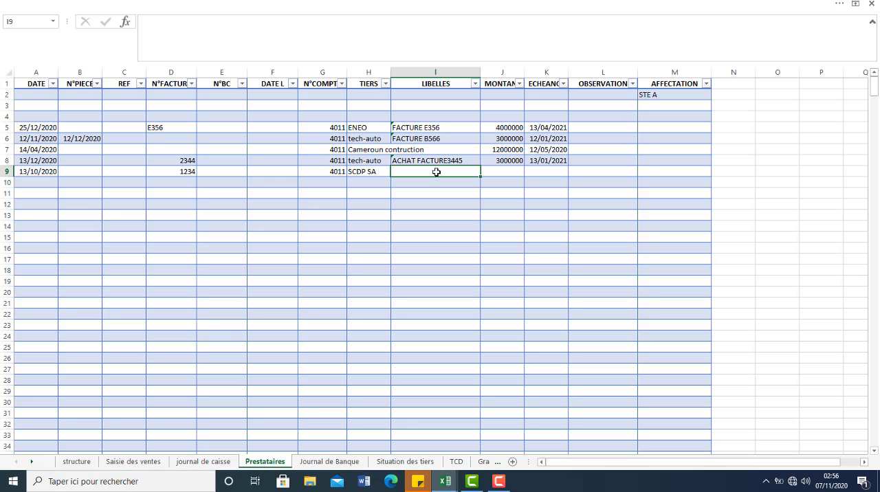
type("REPARATIONS")
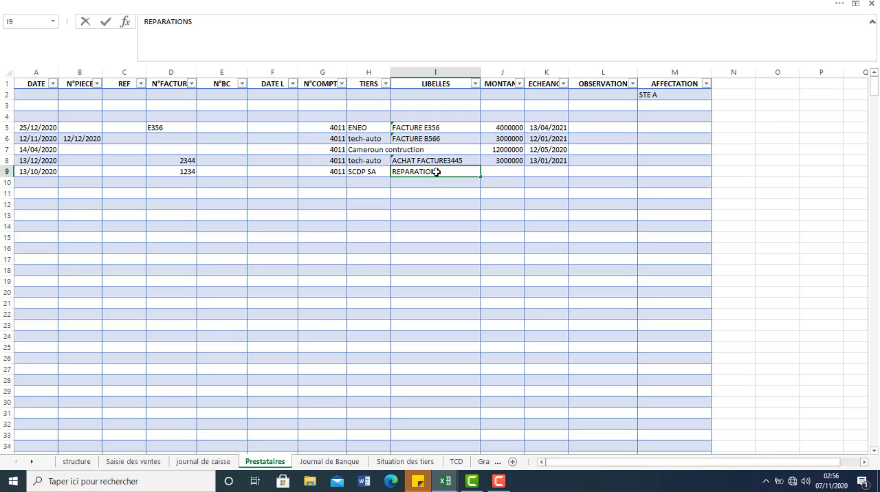
type(" CLIMATISEUR")
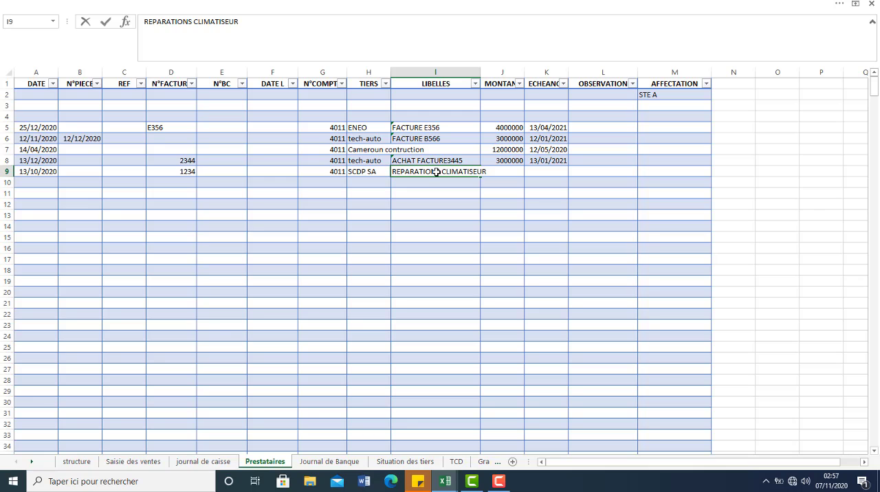
key("Tab")
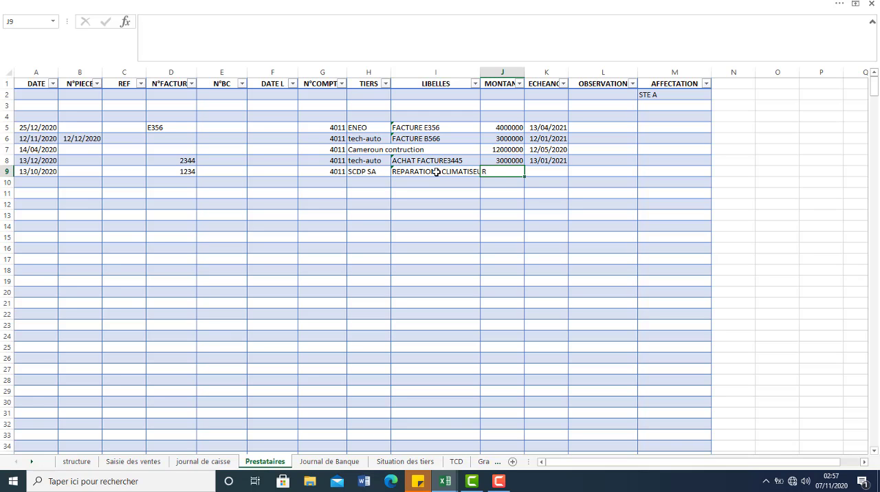
Step: Set the row 9 supplier invoice's amount to 1375000 and its due date to 13/11/2020
type("1375000")
key("Tab")
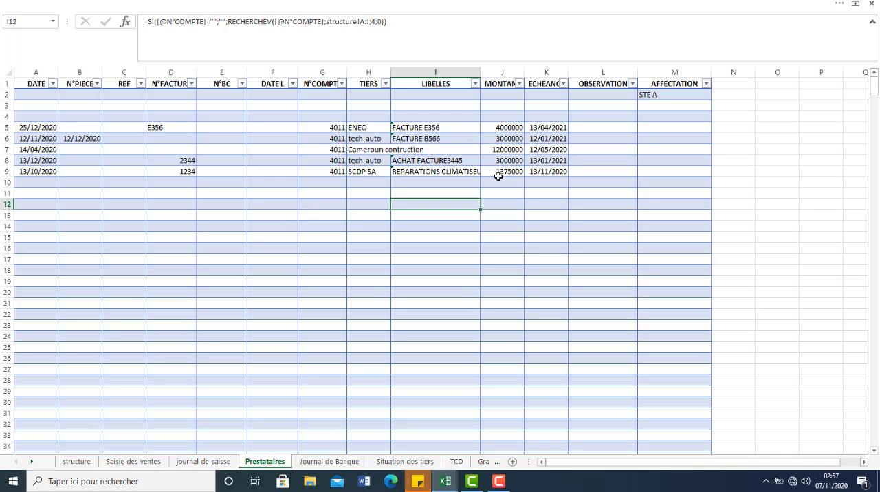
Step: On the journal de caisse sheet, start an entry in row 30 with date 20/10/2020 and invoice number 1233
key("ctrl+Page_Up")
left_click(60, 377)
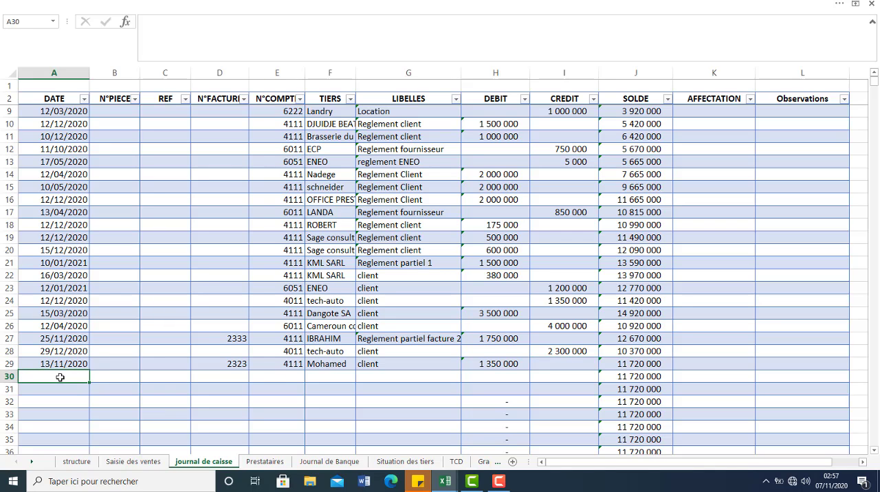
type("20/10")
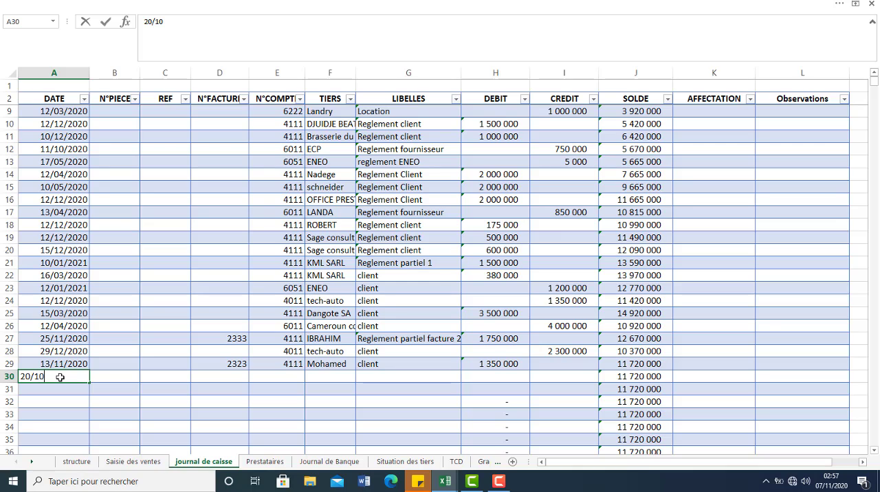
type("/20")
left_click(216, 377)
type("123")
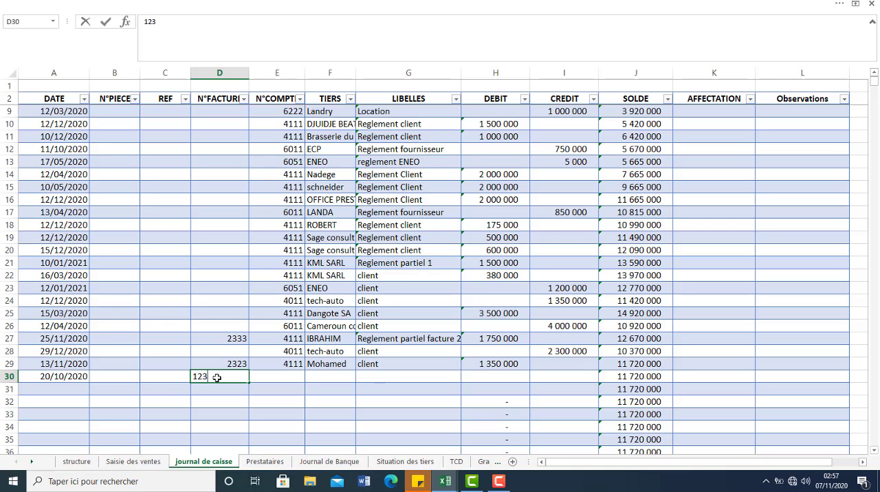
type("3")
Step: Assign account 4011 and supplier SCDP SA to the row 30 cash entry
left_click(303, 372)
type("4011")
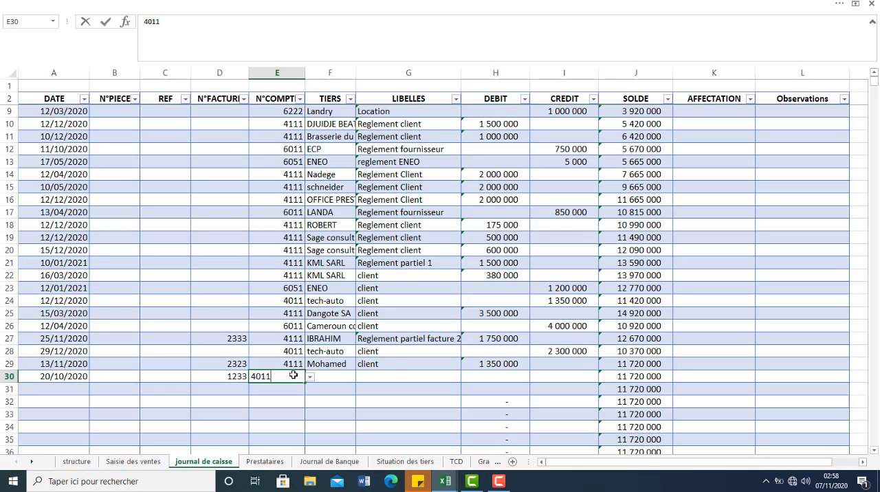
key("Tab")
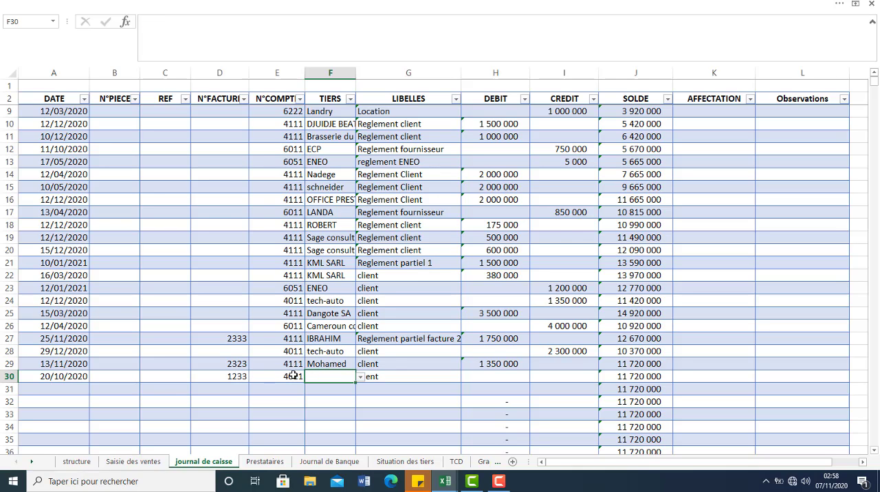
left_click(359, 380)
left_click_drag(359, 399, 362, 456)
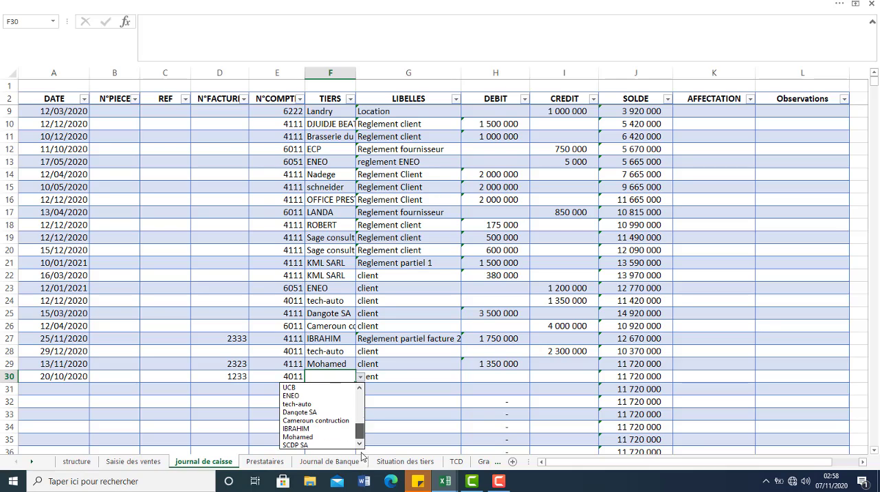
left_click(320, 444)
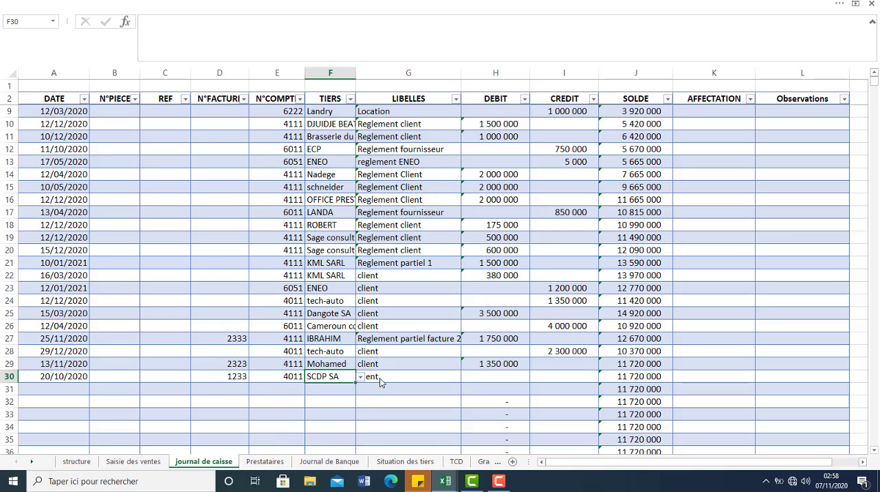
Step: Label the row 30 cash entry "Reglement facture 1233" and set its credit to 500000
left_click(380, 379)
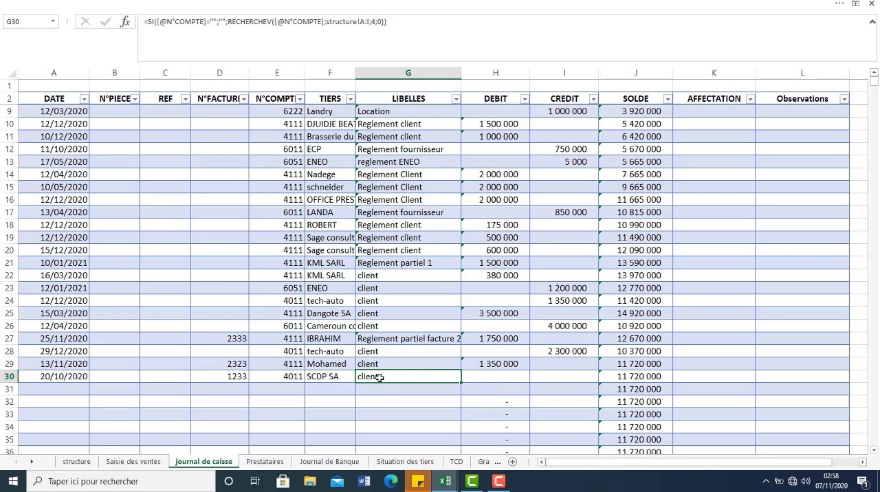
type("Reglement facture")
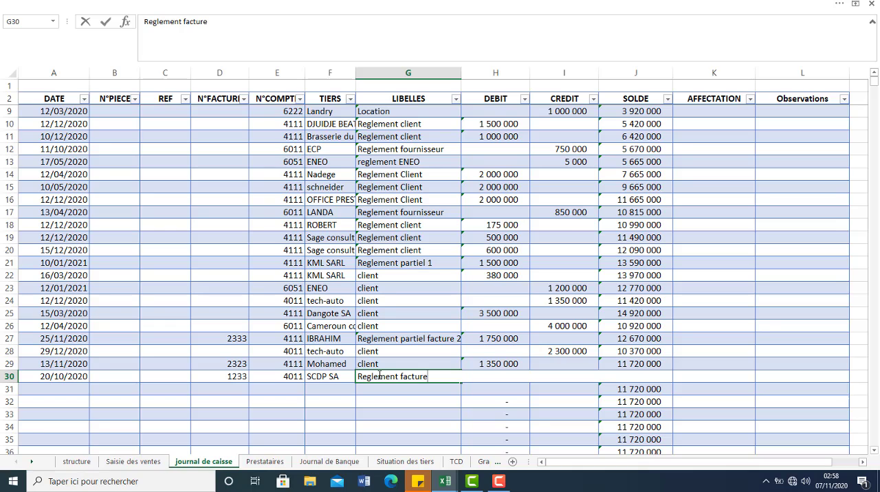
type(" 1233")
key("Tab")
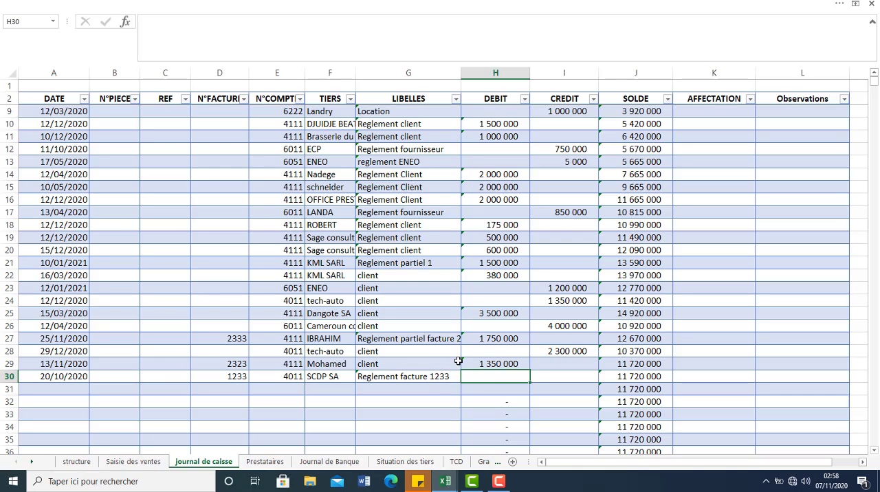
left_click(545, 376)
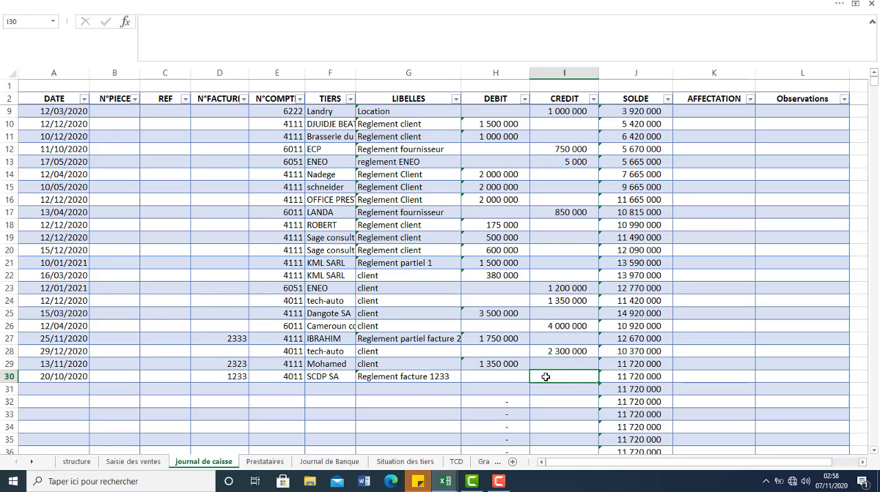
type("500000")
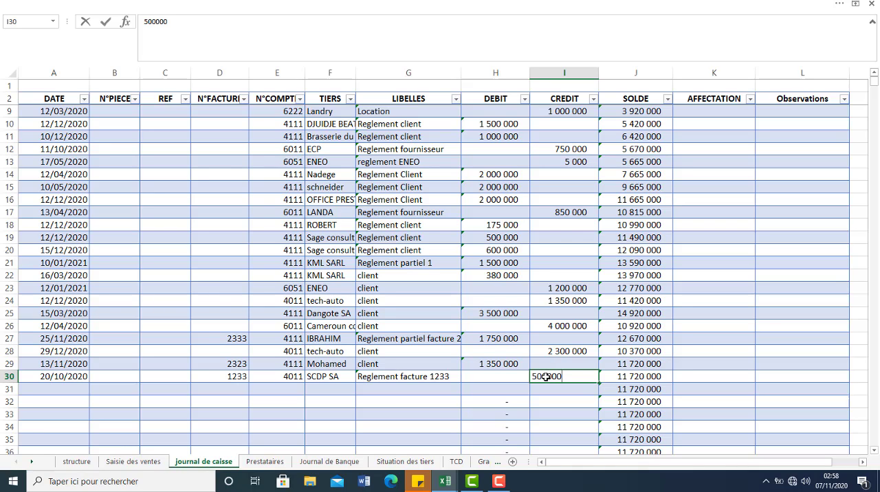
key("Return")
left_click(545, 403)
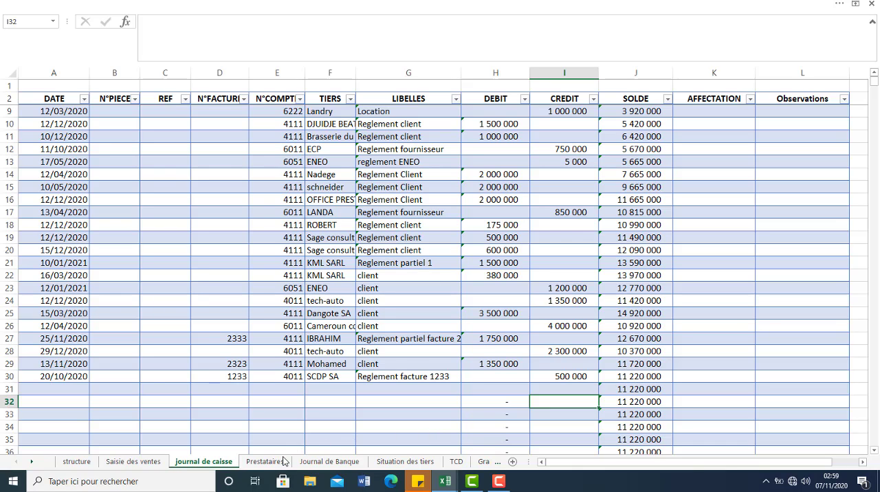
Step: On the Situation des tiers sheet, check SCDP SA's invoice amount, cash payment and balance under SITUATION FOURNISSEURS
left_click(395, 462)
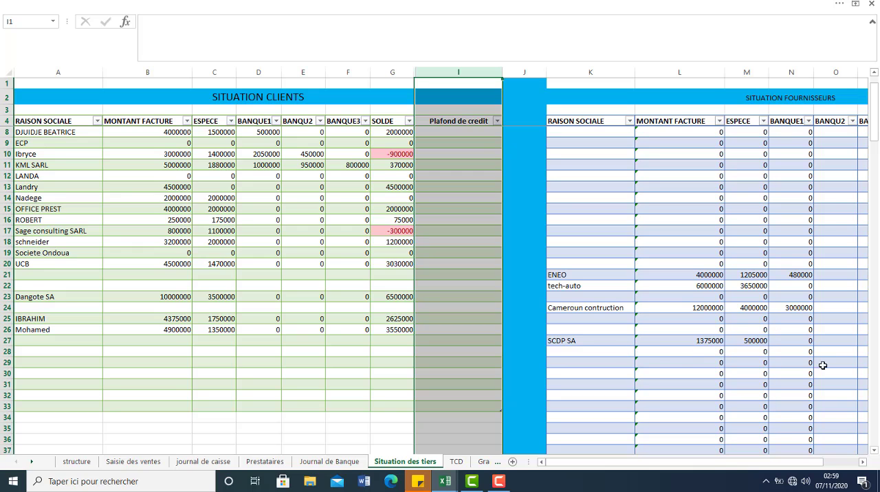
left_click_drag(697, 463, 733, 463)
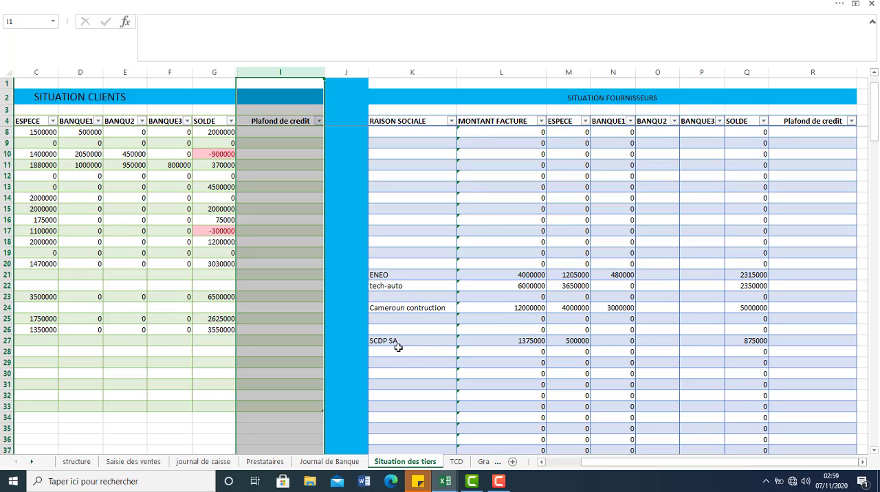
left_click_drag(585, 462, 515, 470)
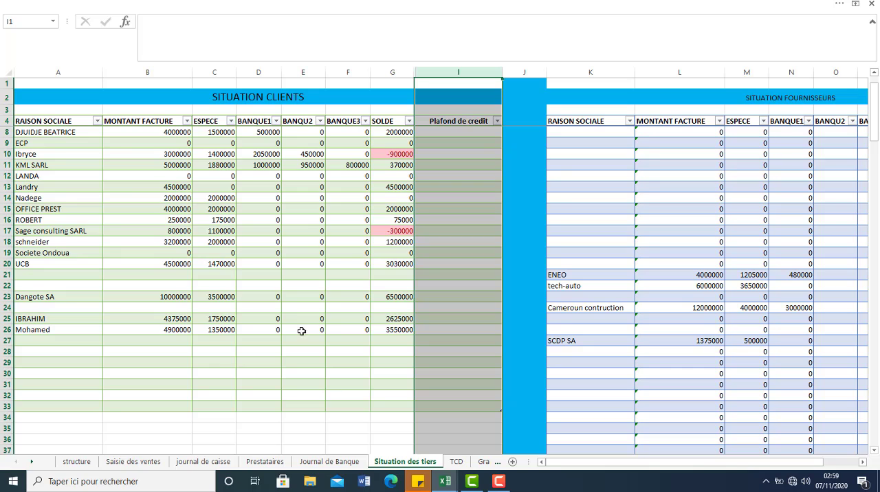
Step: On the Journal de Banque sheet, start an entry in row 16 with date 10/01/2021 and REF 2344
left_click(325, 461)
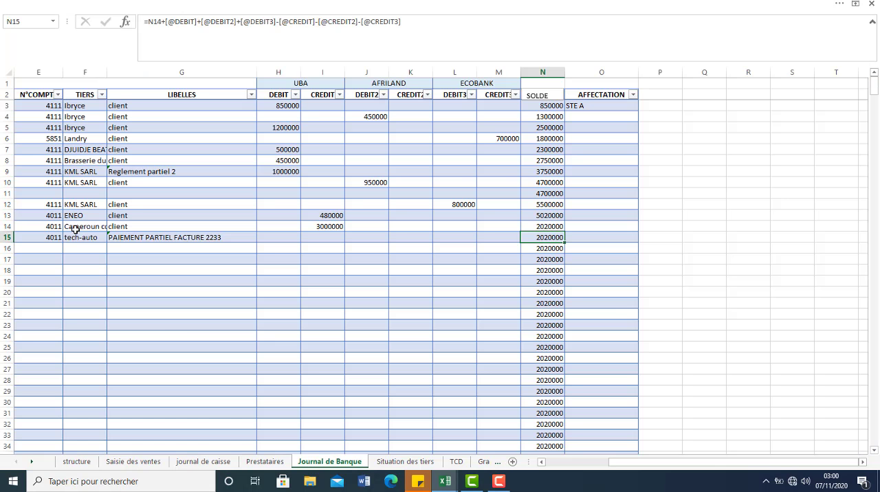
left_click(28, 249)
type("10/°")
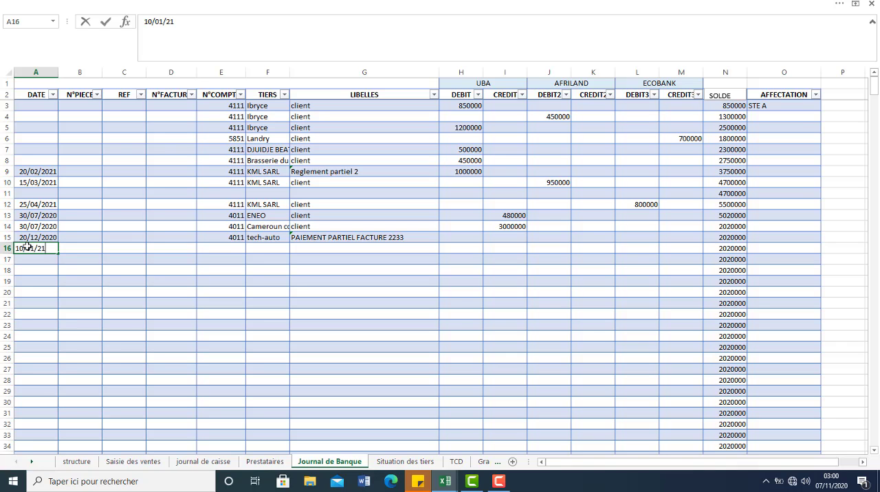
key("Tab")
key("Tab")
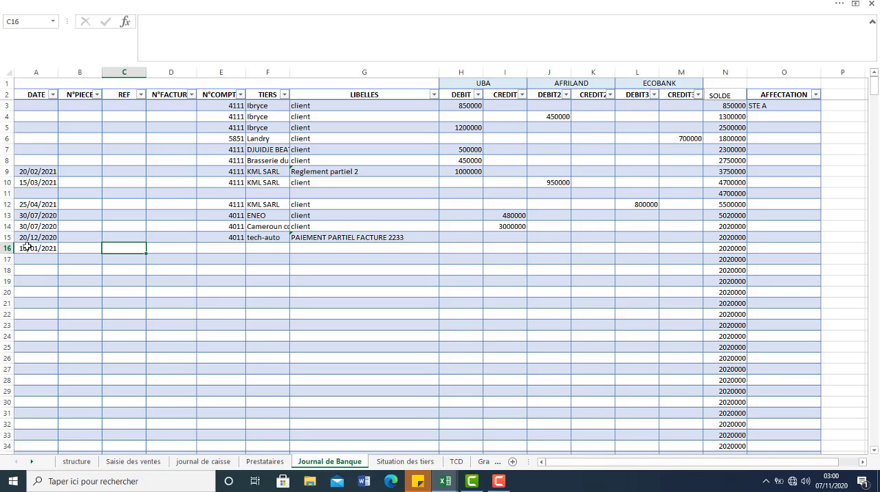
type("2")
key("Tab")
key("Tab")
key("Tab")
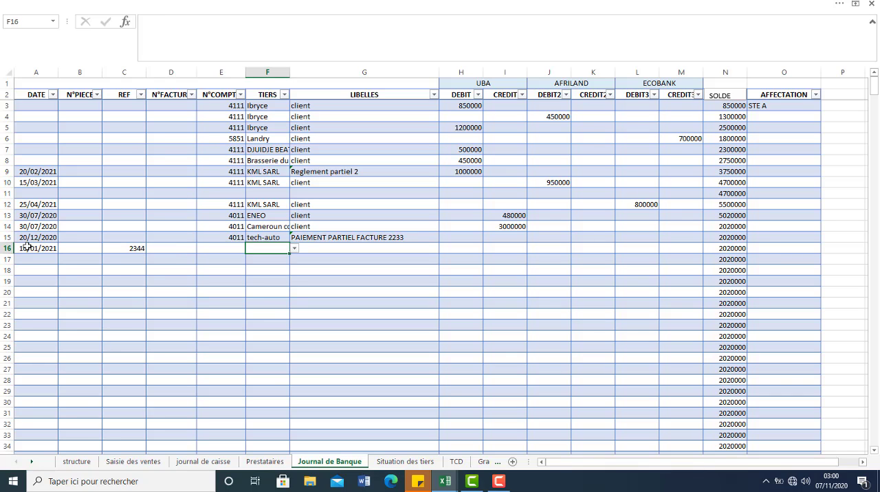
Step: Assign account 4111 and the individual client to the row 16 bank entry, and label it "Reglement partiel 2"
left_click(221, 253)
type("4111")
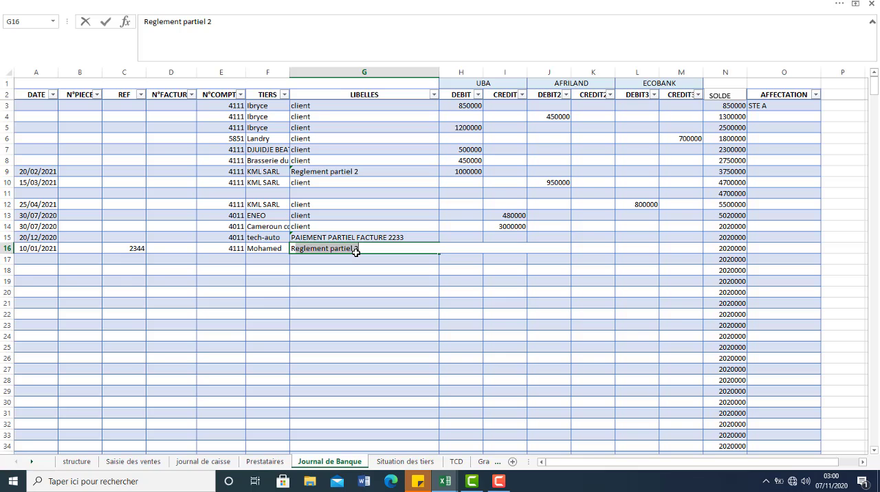
left_click(364, 252)
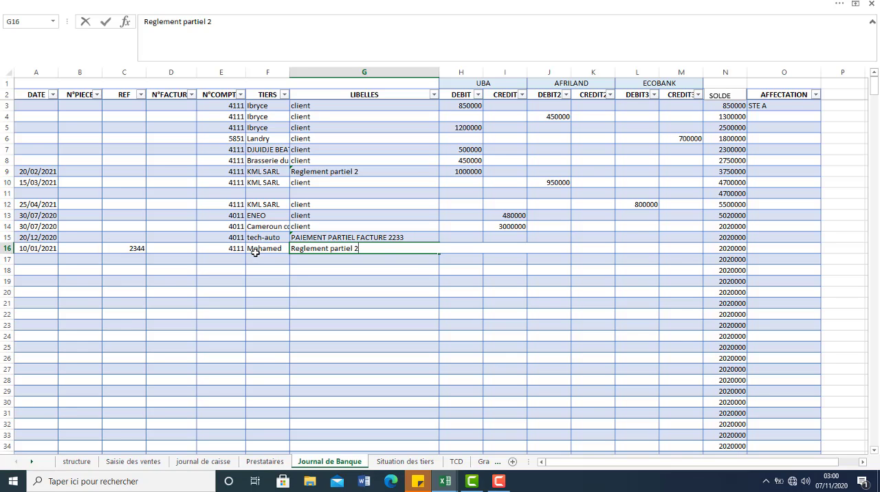
left_click(478, 266)
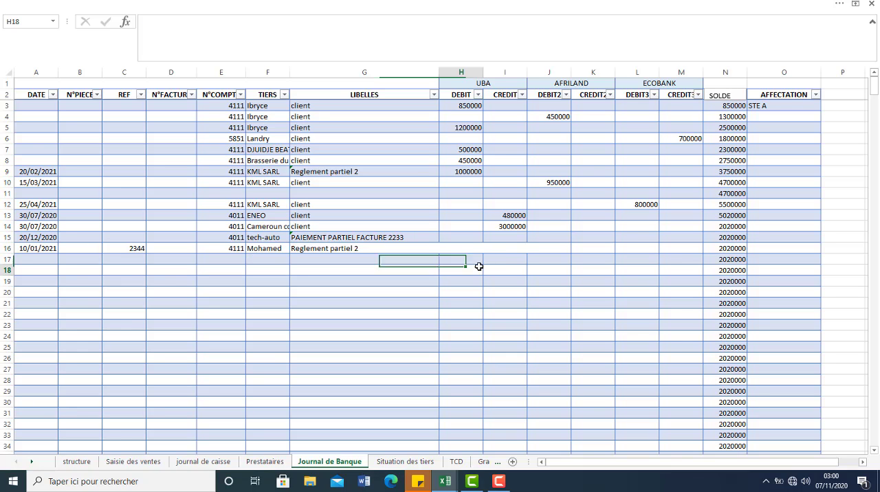
Step: Set the row 16 UBA debit to 2000000 and check the client's balance on the Situation des tiers sheet
left_click(467, 249)
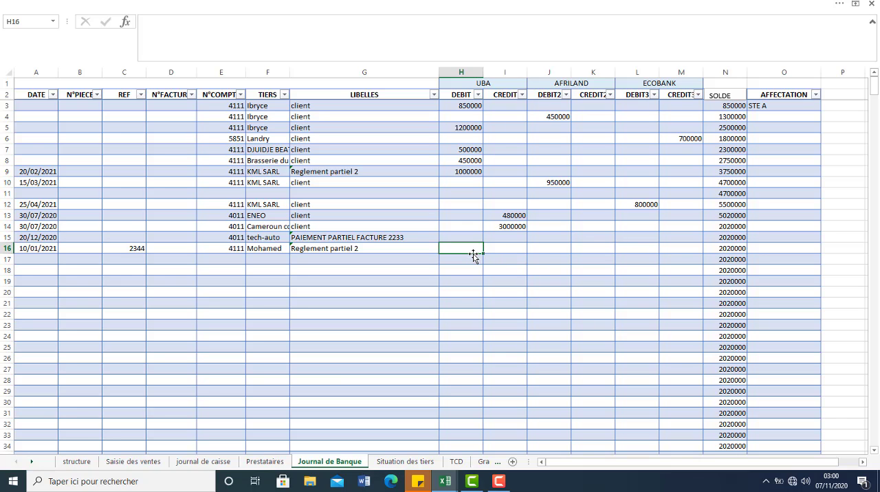
left_click(510, 252)
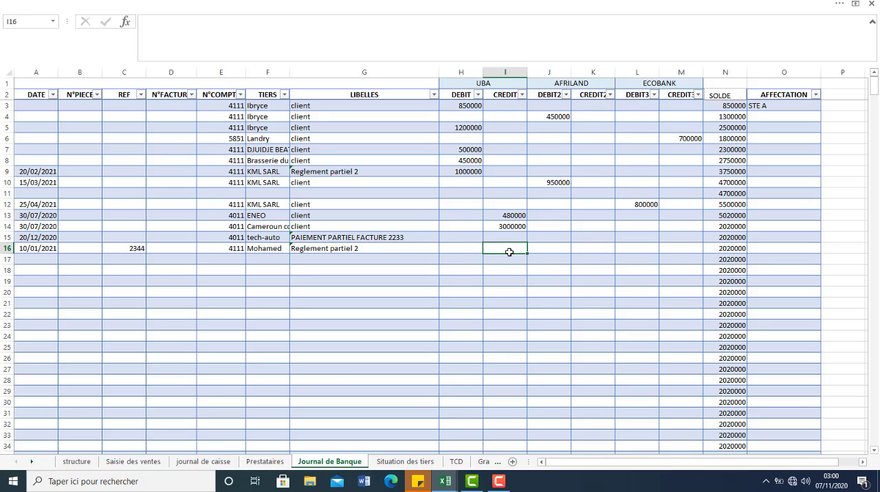
left_click(470, 249)
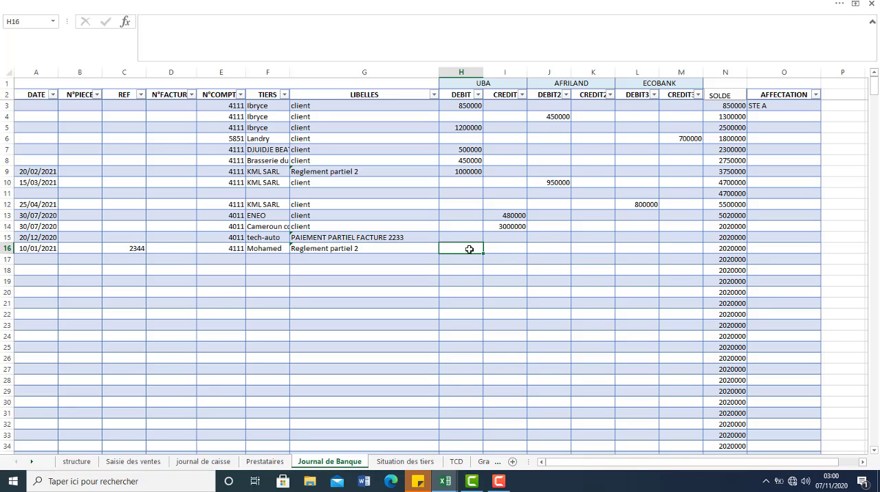
double_click(470, 250)
key("BackSpace")
type("2000000é")
key("Tab")
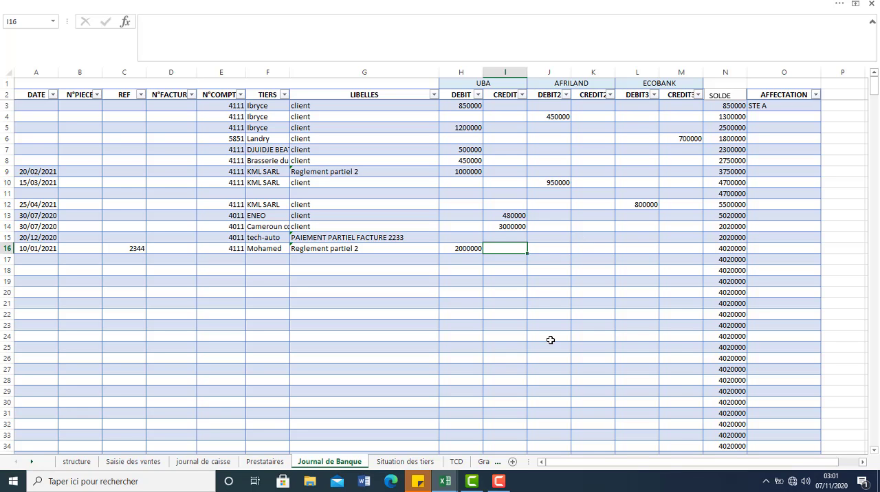
left_click(427, 462)
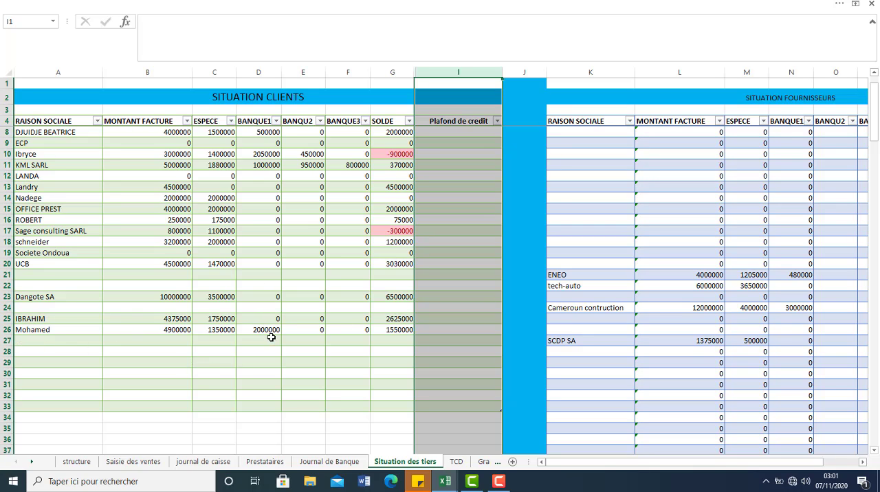
left_click(395, 331)
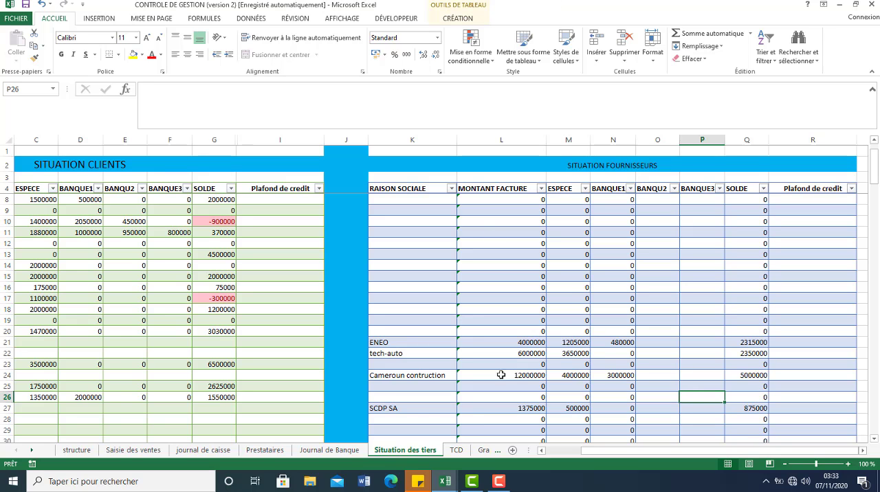
Step: On the TCD sheet, refresh the CHIFFRE D'AFFAIRE pivot table
left_click(460, 451)
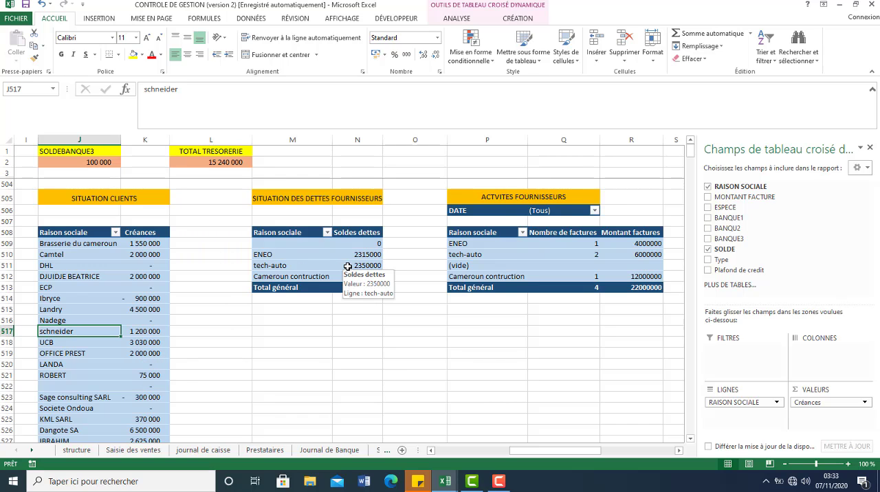
left_click(457, 452)
left_click(123, 327)
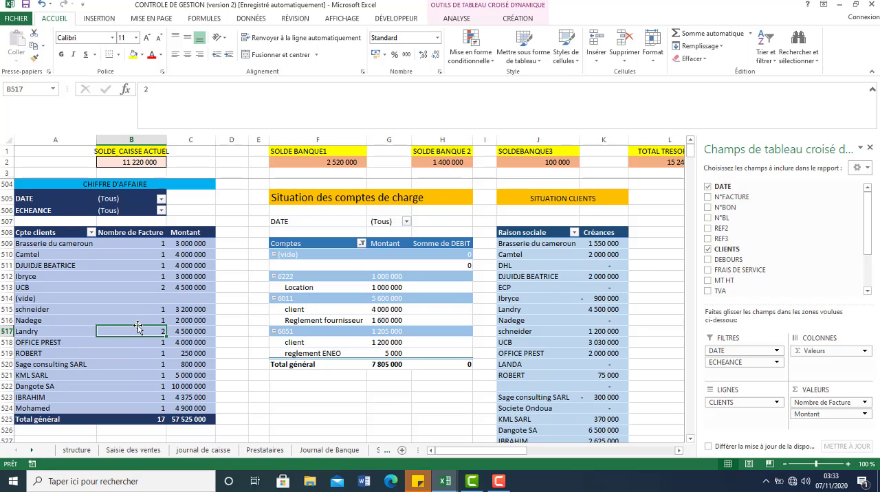
left_click(136, 301)
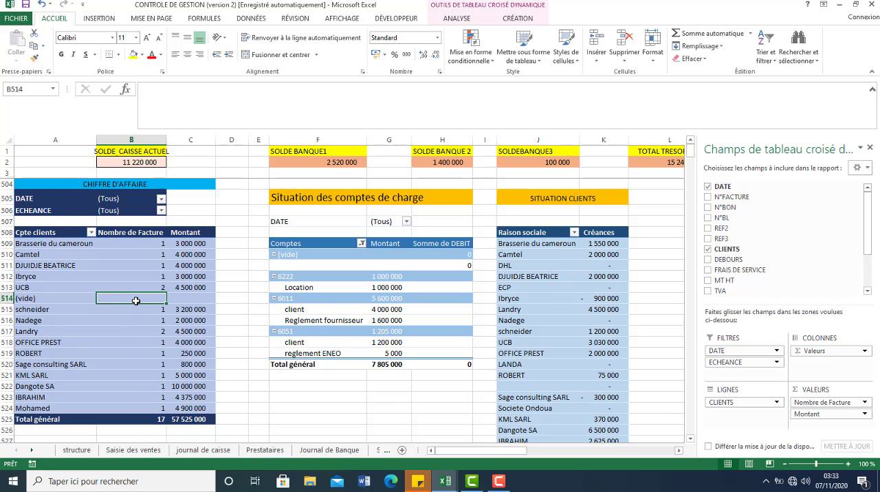
right_click(136, 301)
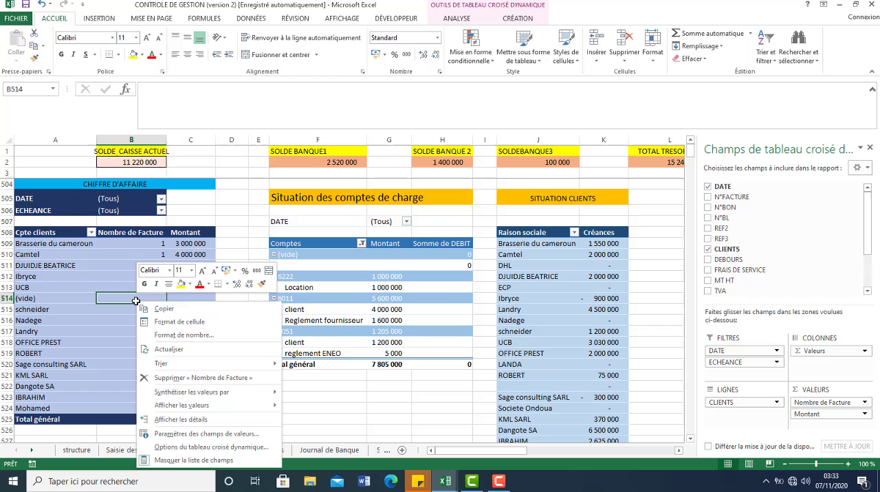
left_click(168, 350)
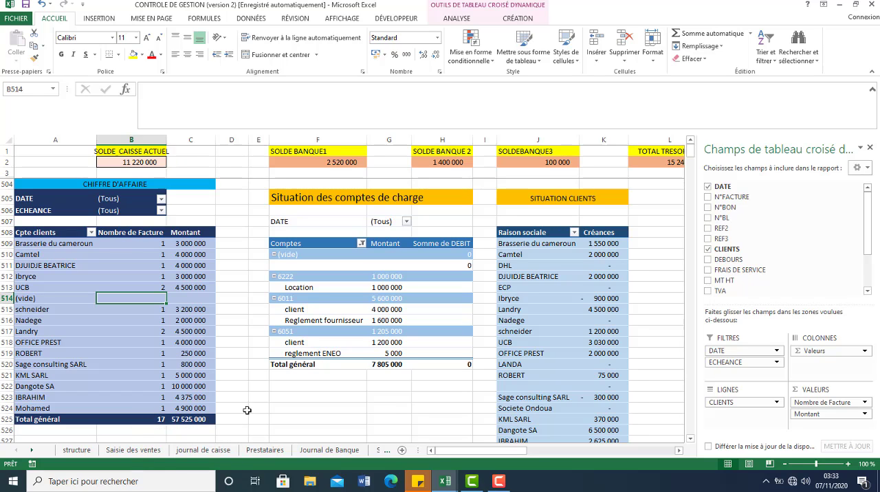
Step: Refresh the SITUATION CLIENTS pivot table and check the receivable of the last client listed
left_click(556, 320)
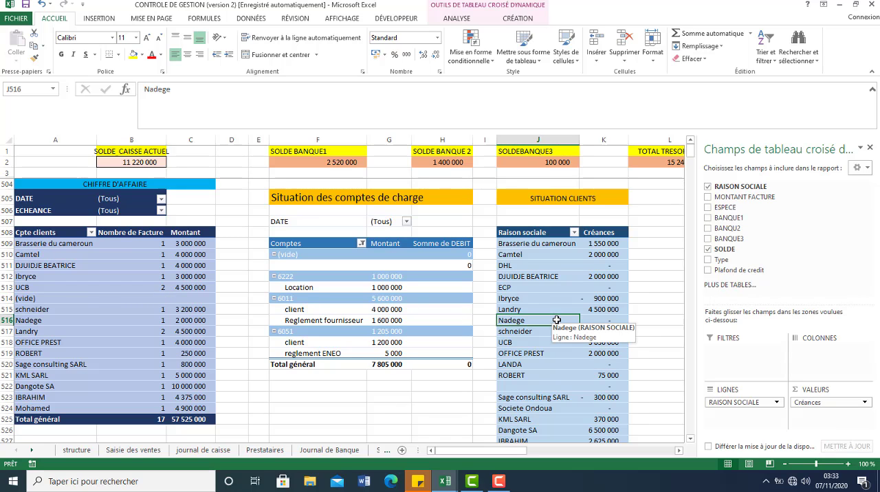
left_click(691, 285)
left_click(691, 266)
left_click(530, 276)
right_click(533, 278)
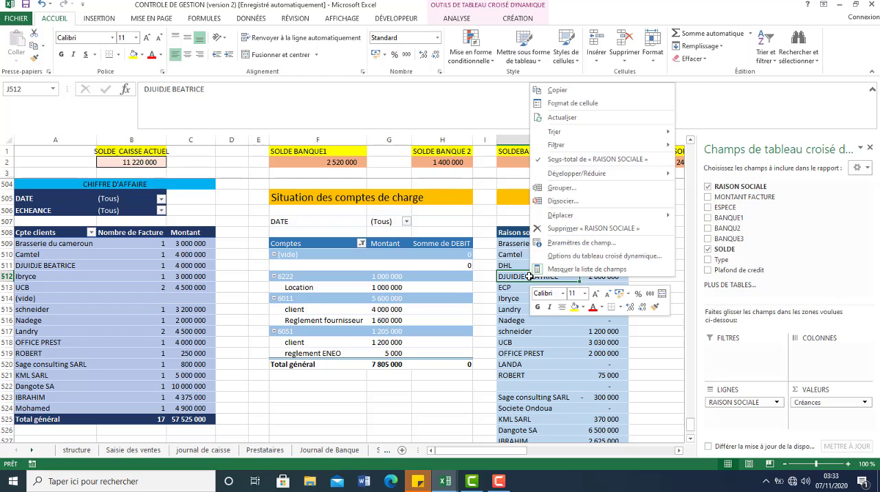
left_click(574, 118)
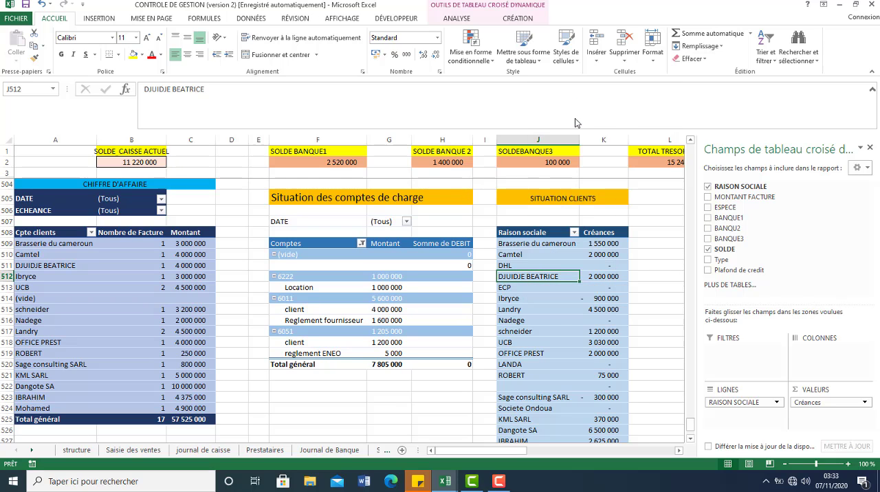
left_click(689, 439)
scroll(689, 444, "down", 1)
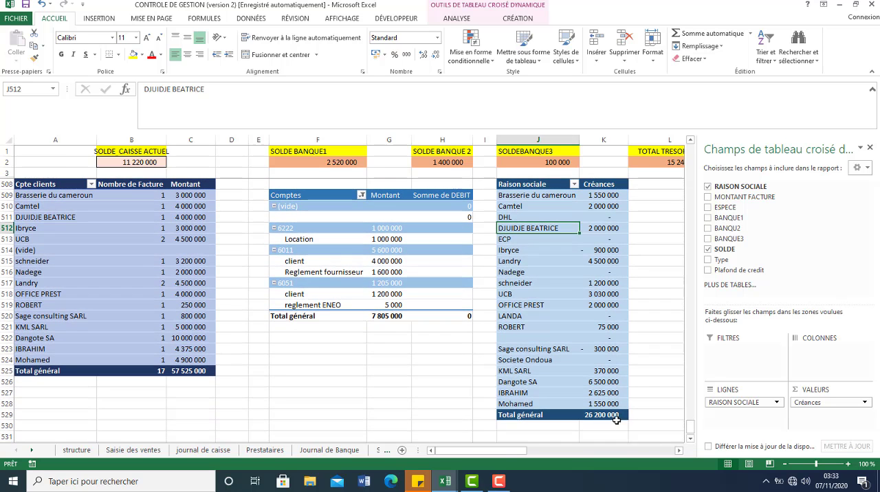
left_click(592, 405)
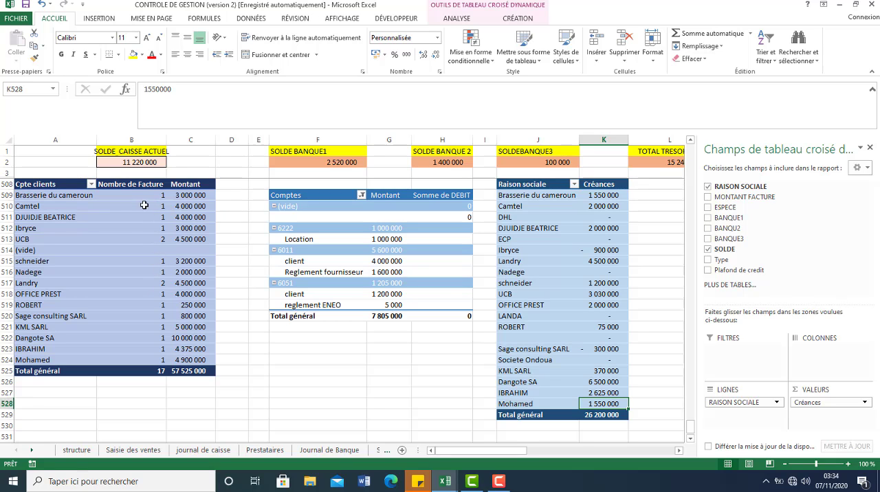
Step: Extract the invoice details behind UCB's turnover amount onto a new sheet and return to the TCD sheet
left_click(152, 241)
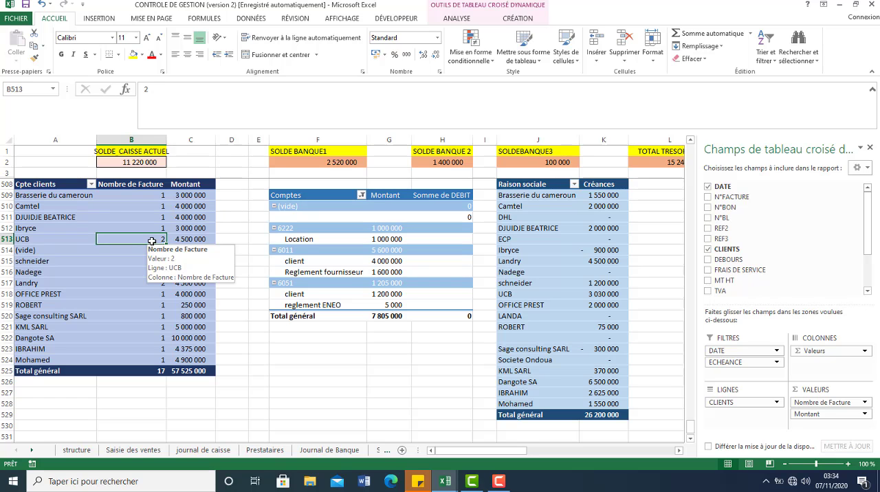
left_click(190, 239)
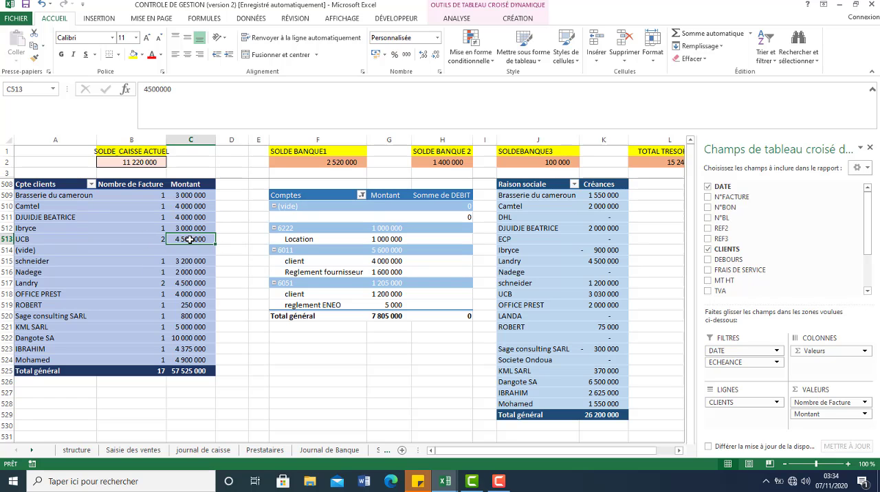
double_click(190, 239)
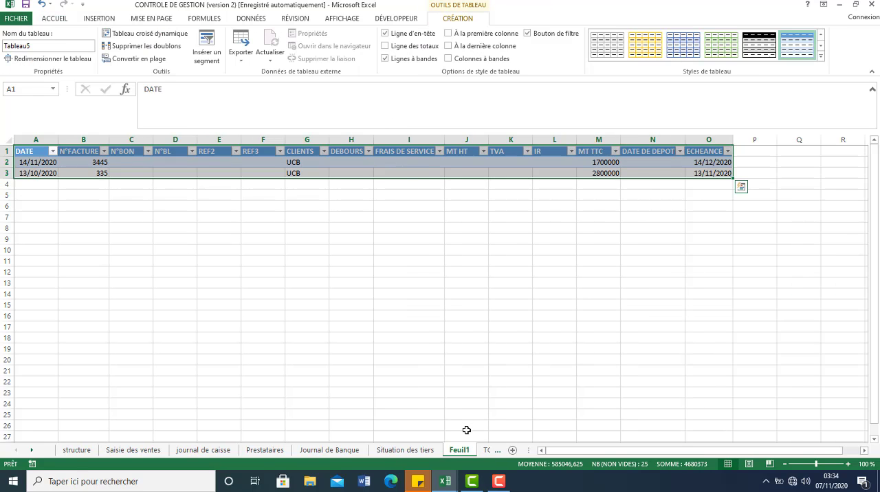
key("ctrl+Page_Down")
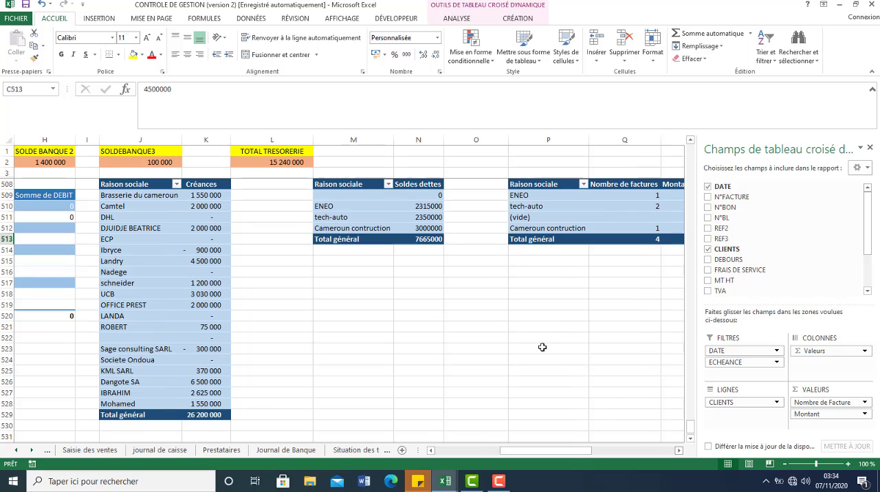
Step: Refresh the SITUATION DES DETTES FOURNISSEURS pivot table
left_click(376, 206)
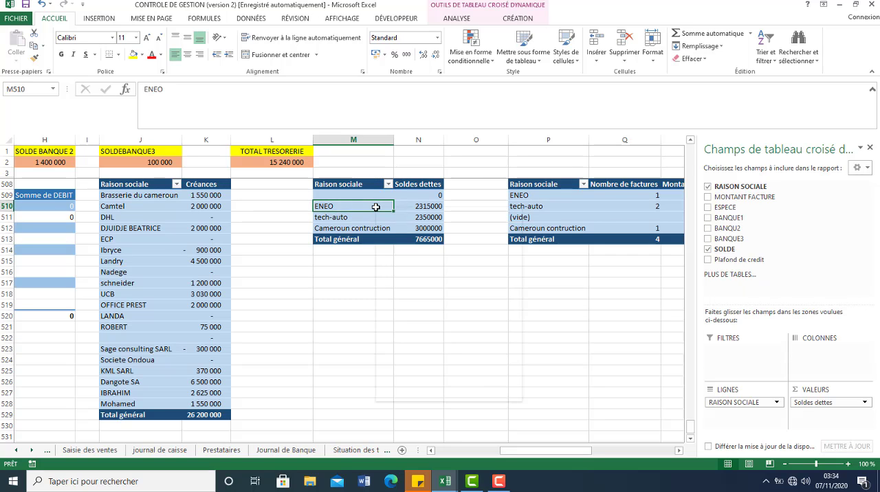
right_click(376, 206)
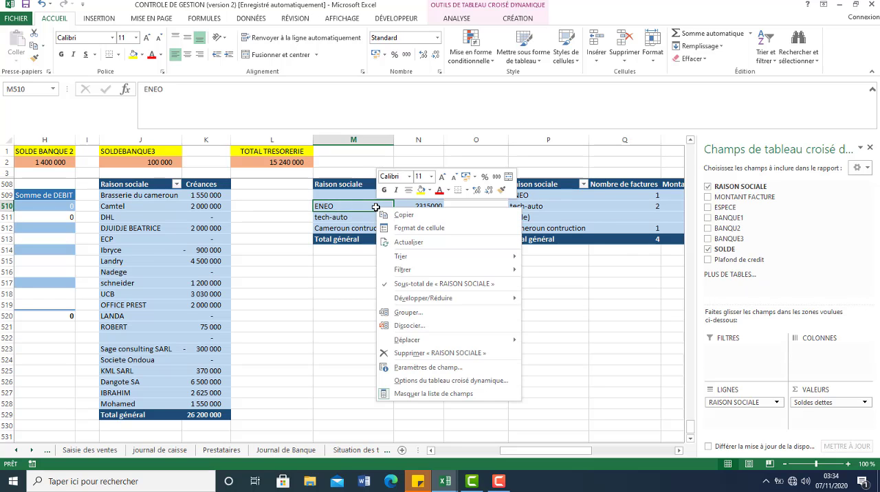
left_click(410, 242)
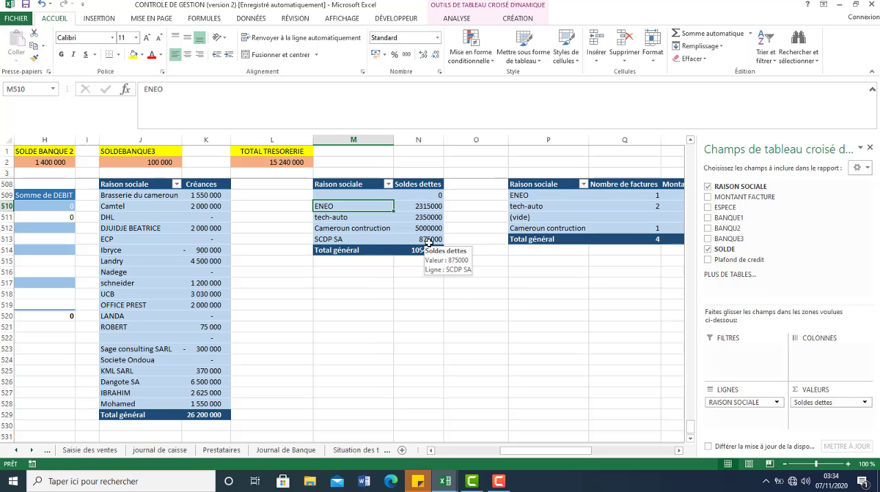
Step: Refresh the ACTVITES FOURNISSEURS pivot table and check SCDP SA's invoice count and amount
left_click(562, 217)
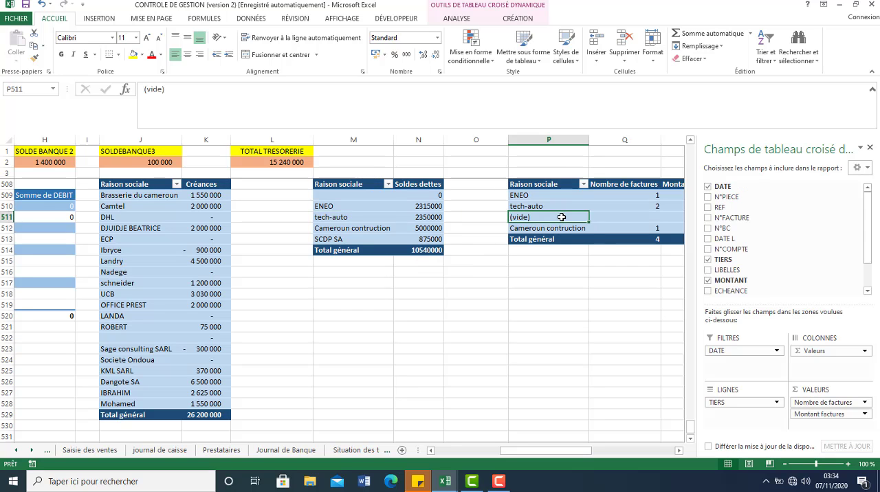
right_click(562, 217)
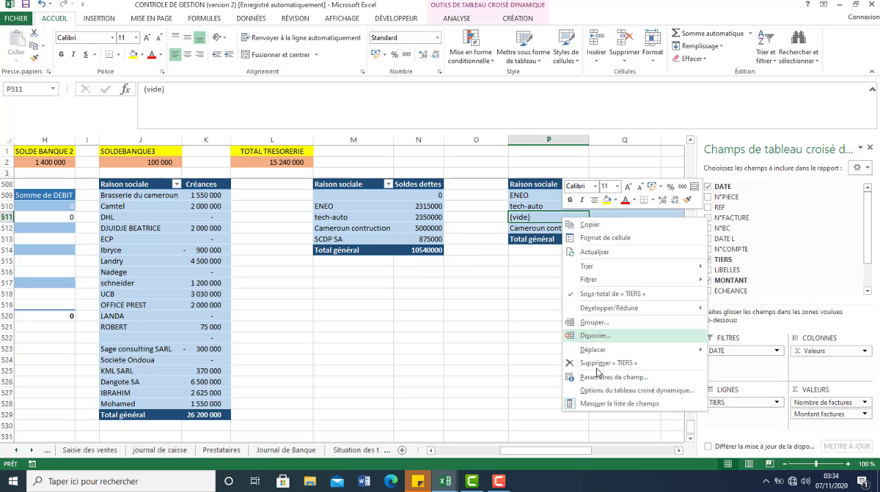
left_click(594, 252)
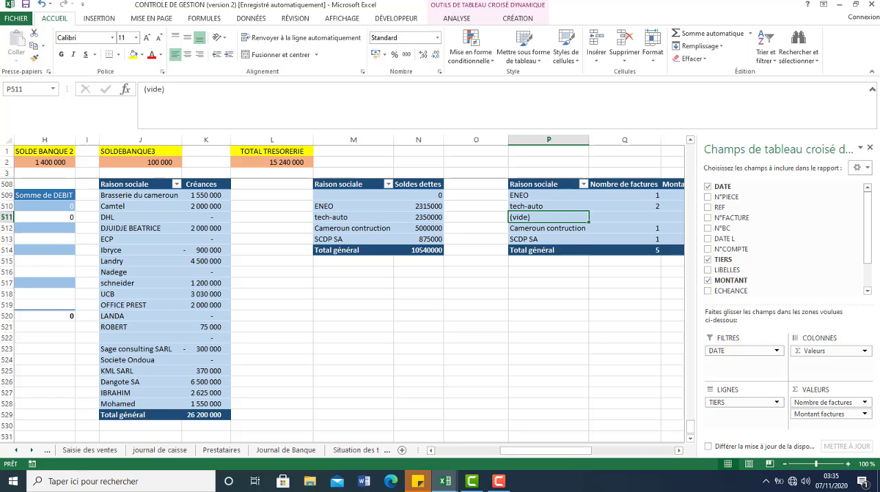
left_click(678, 451)
left_click(679, 451)
left_click(679, 450)
left_click(678, 451)
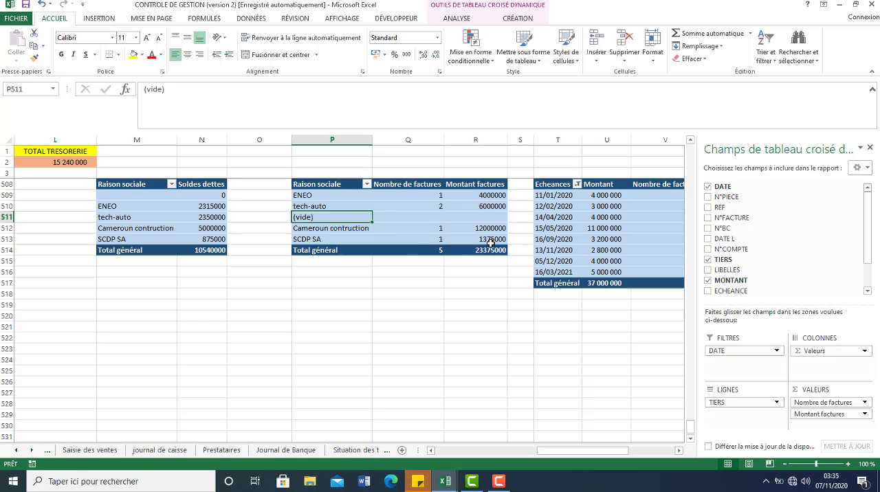
Step: Extract the invoice details behind the 13/11/2020 due-date amount onto a new sheet and return to the TCD sheet
mouse_move(490, 244)
left_click(604, 251)
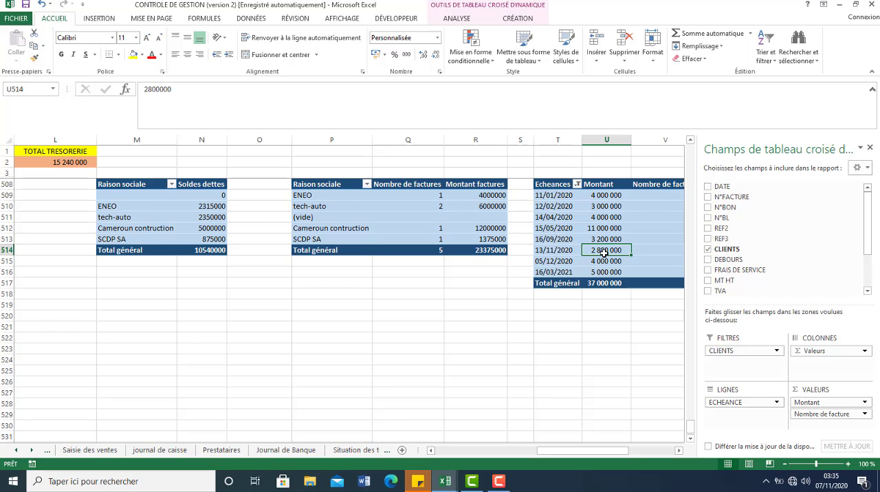
double_click(610, 249)
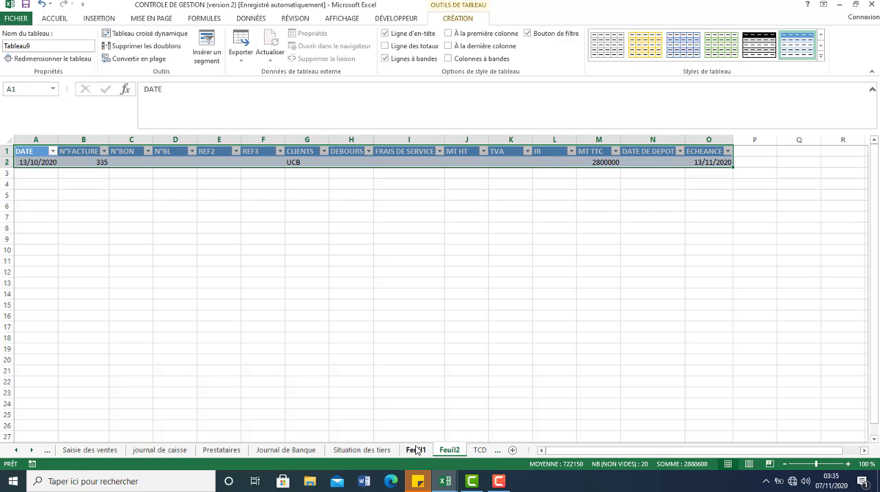
left_click(480, 450)
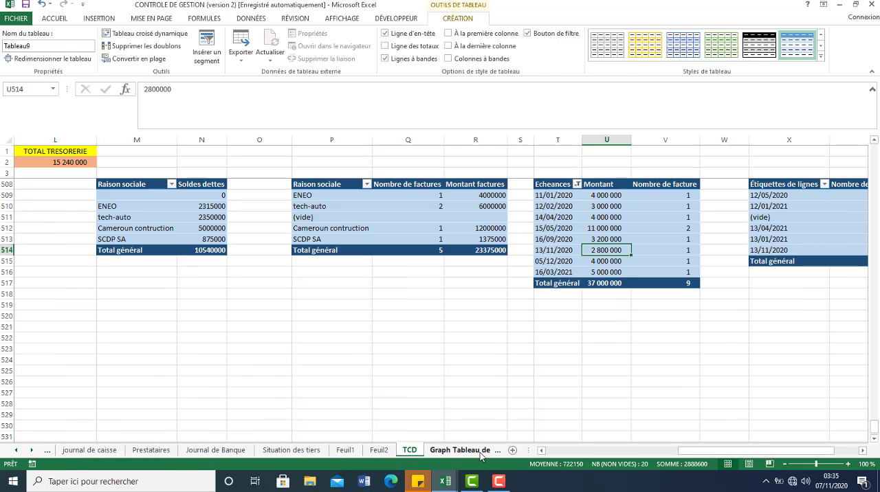
Step: Open the Graph Tableau de Bord sheet
left_click(447, 449)
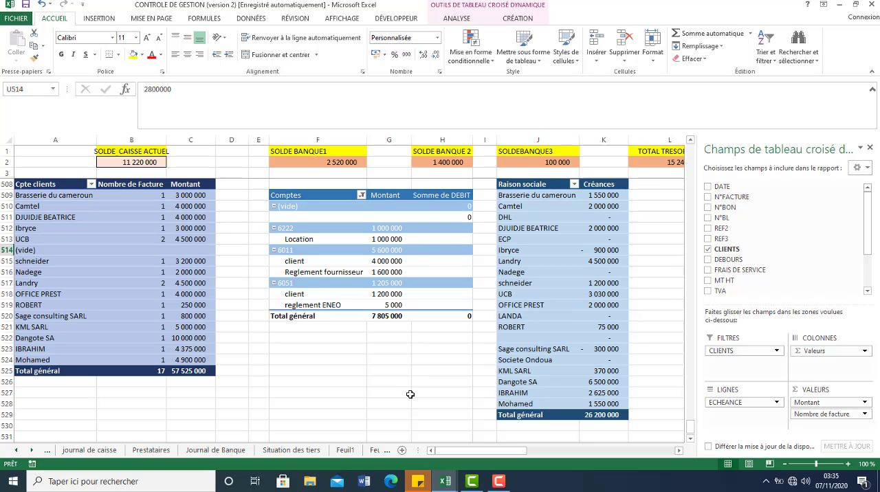
left_click(32, 450)
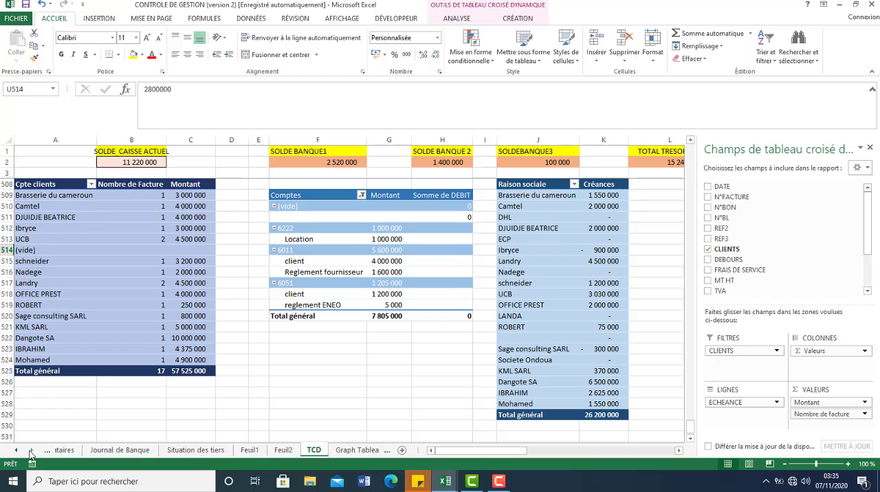
left_click(32, 450)
left_click(251, 450)
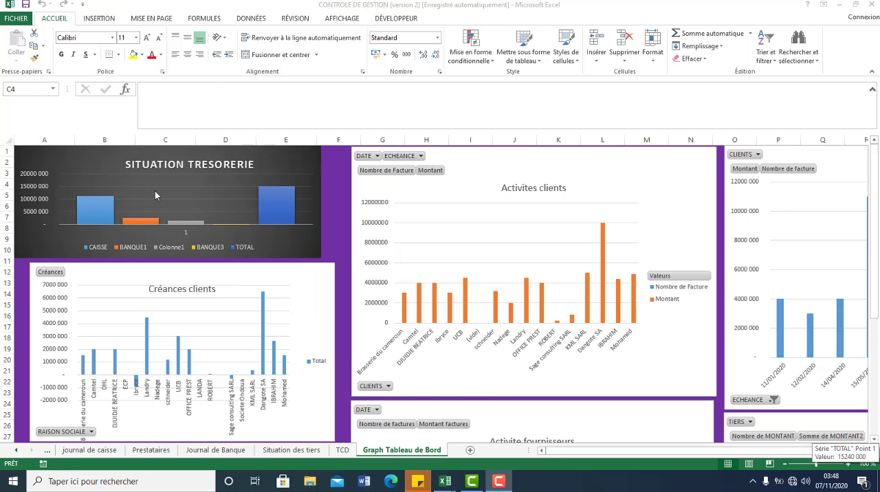
Step: Compare the SITUATION TRESORERIE chart's cash, bank and total bars with the balances in the journal de caisse and Journal de Banque sheets
left_click(89, 449)
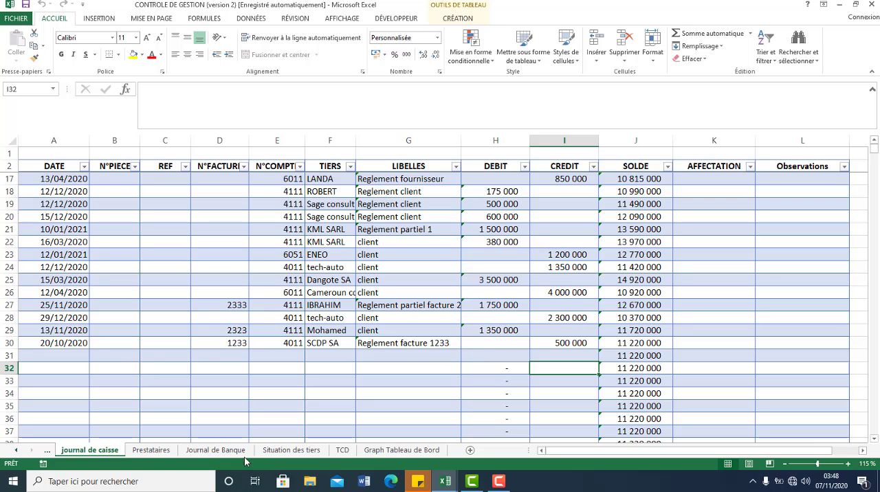
left_click(401, 451)
mouse_move(144, 224)
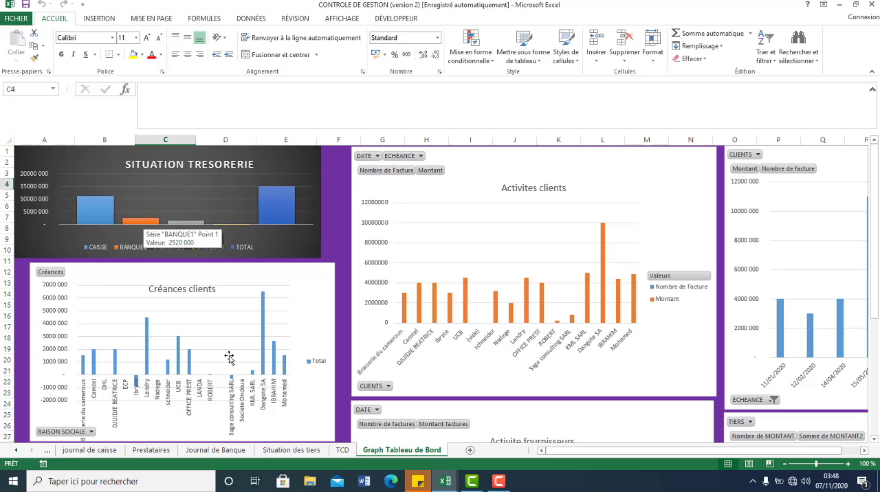
left_click(242, 453)
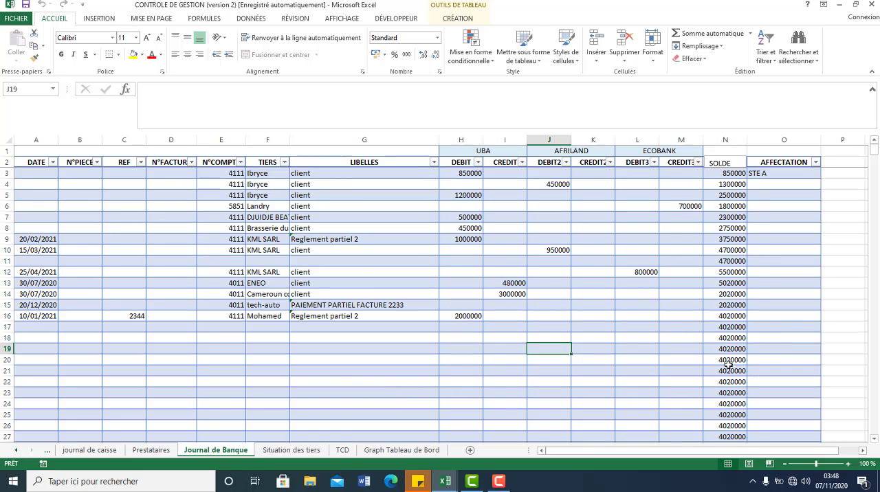
left_click(89, 450)
left_click(579, 369)
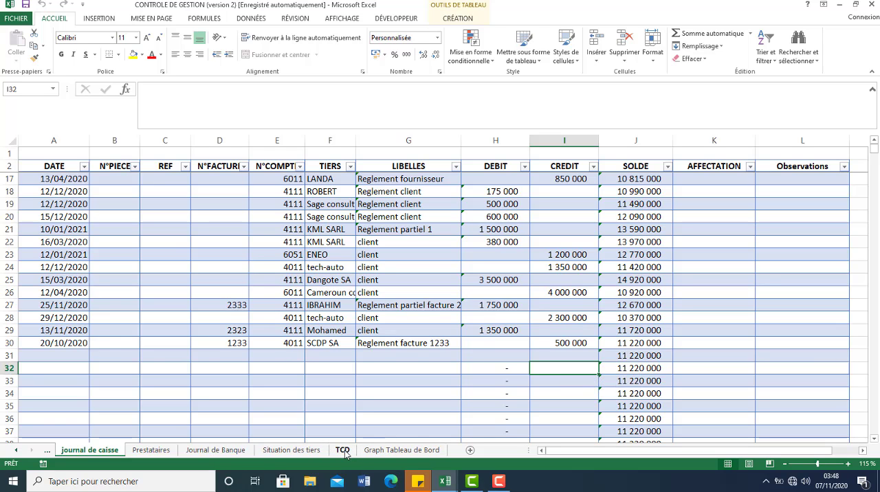
left_click(382, 451)
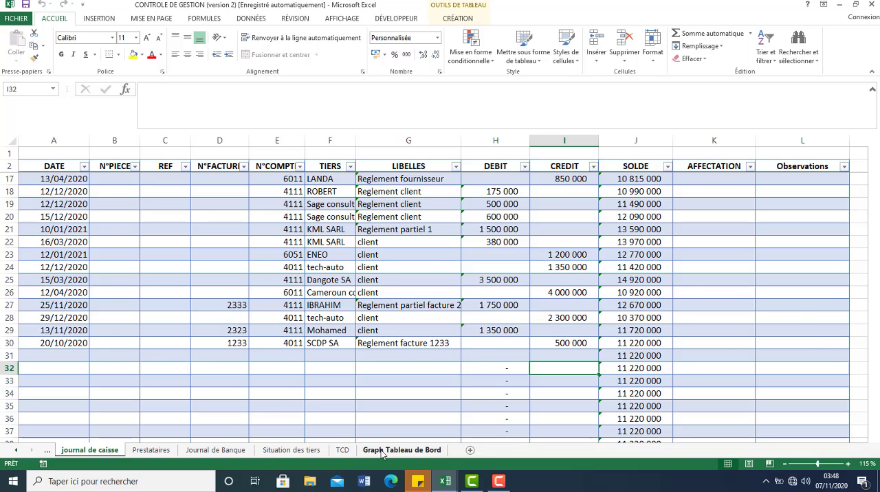
mouse_move(272, 216)
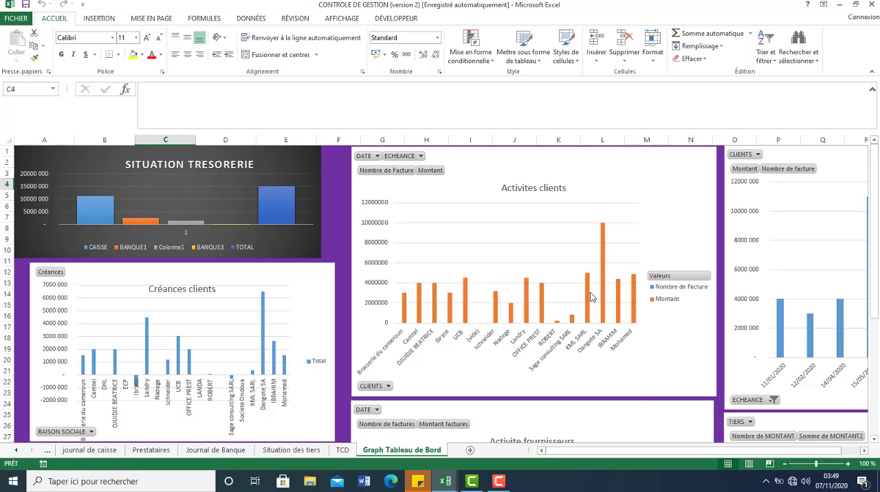
Step: Filter the Activites clients chart by DATE to exclude 16/12/2020
mouse_move(603, 278)
left_click(377, 158)
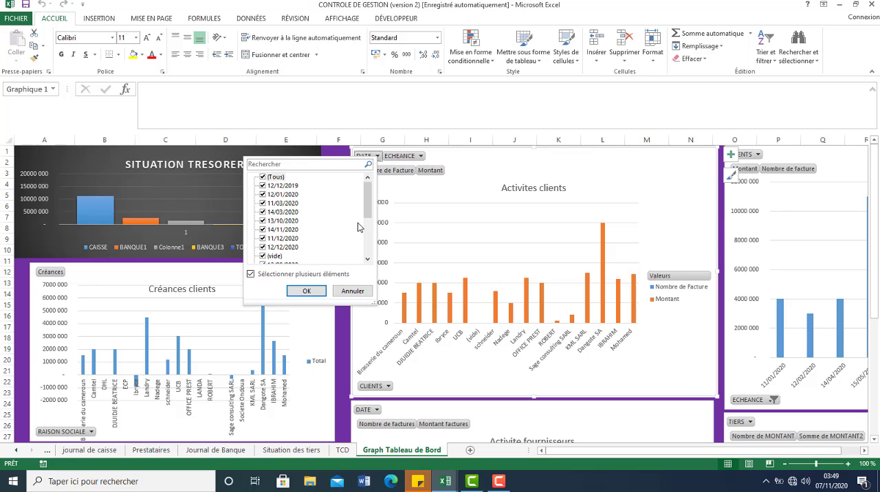
left_click(368, 242)
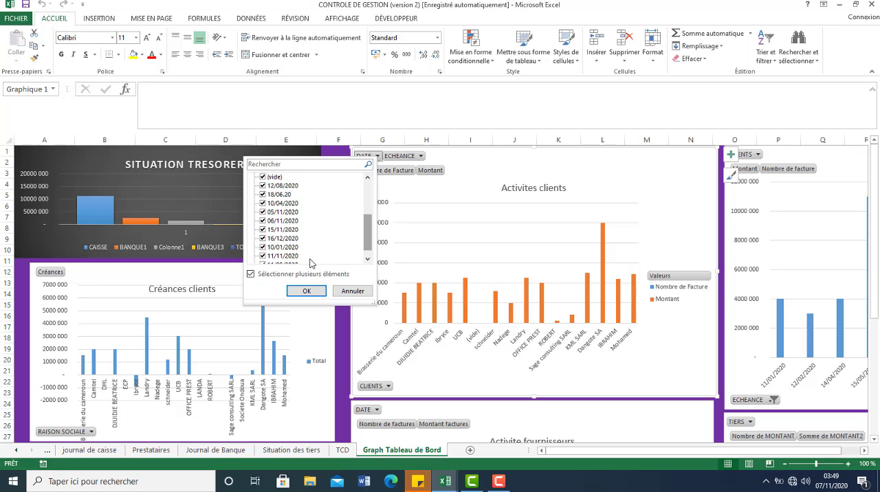
left_click(368, 260)
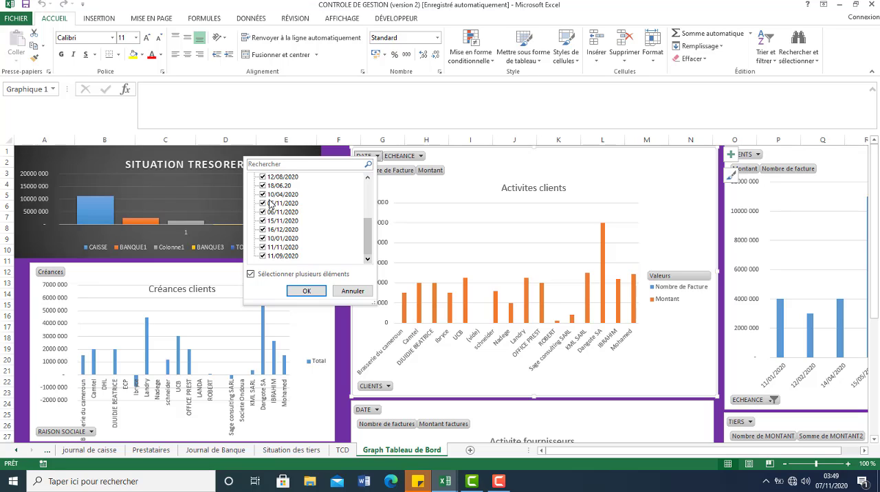
left_click(264, 249)
left_click(262, 231)
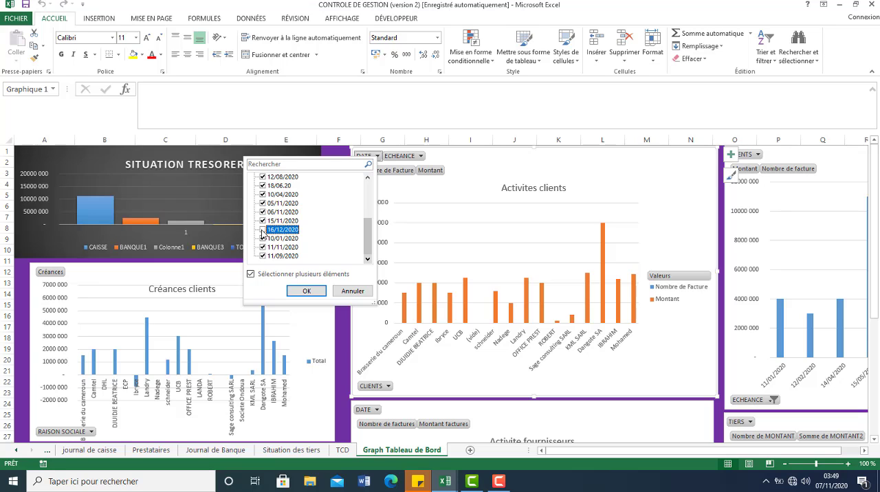
left_click(307, 291)
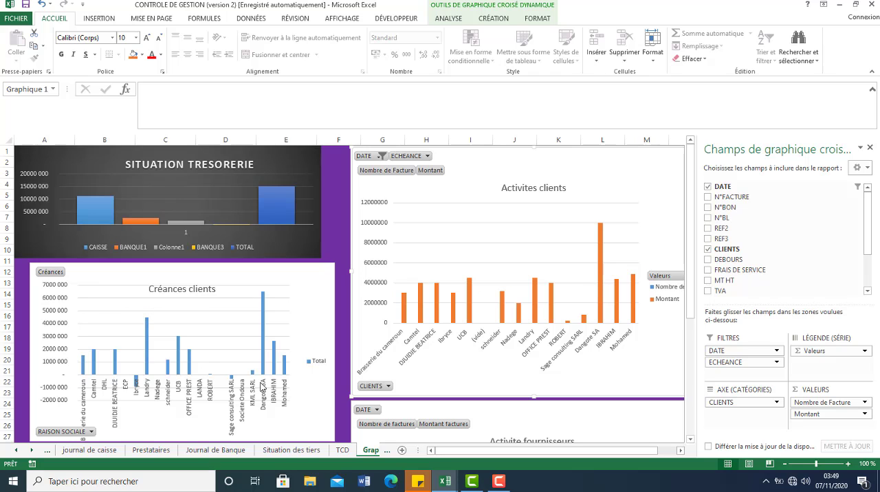
Step: Examine the dashboard's client receivables, supplier debts and due-date charts, including the Dangote SA and Landry bars
mouse_move(263, 360)
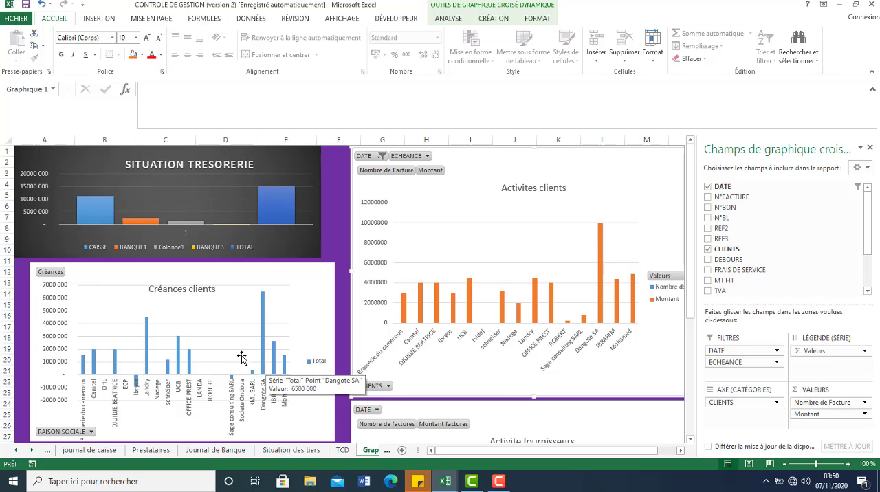
mouse_move(147, 339)
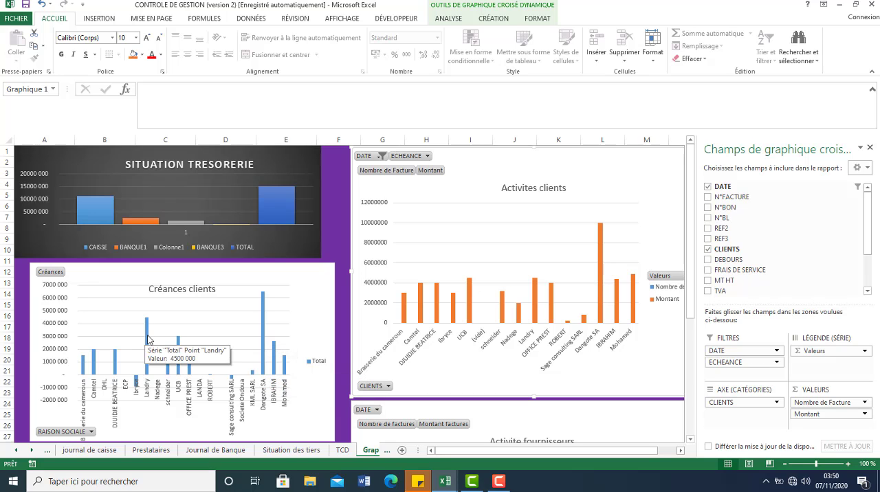
scroll(148, 339, "down", 9)
mouse_move(275, 272)
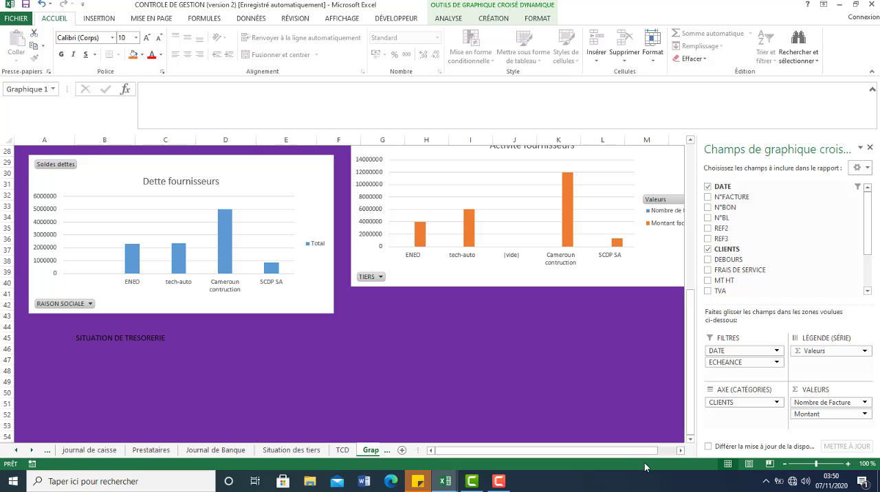
left_click(667, 458)
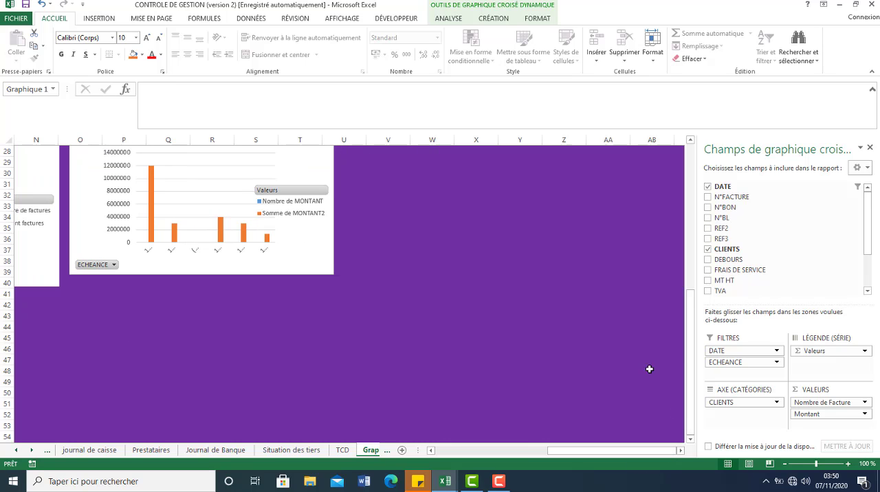
left_click_drag(690, 366, 688, 187)
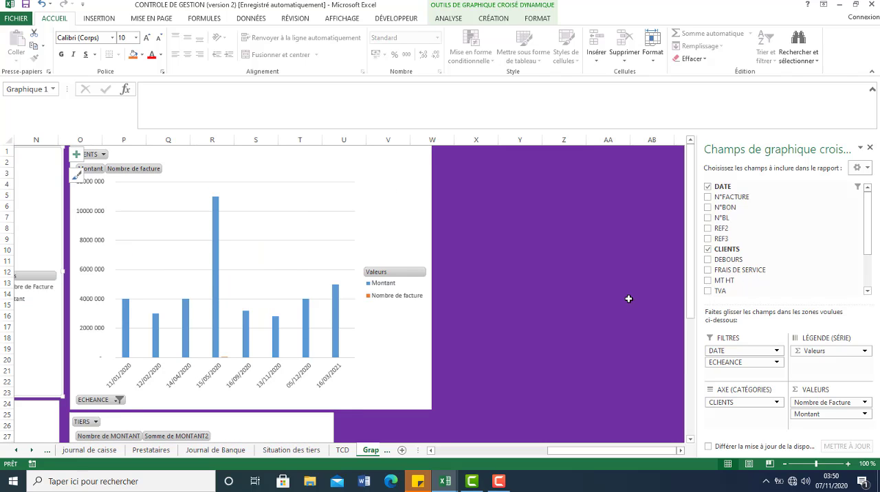
left_click_drag(591, 454, 430, 460)
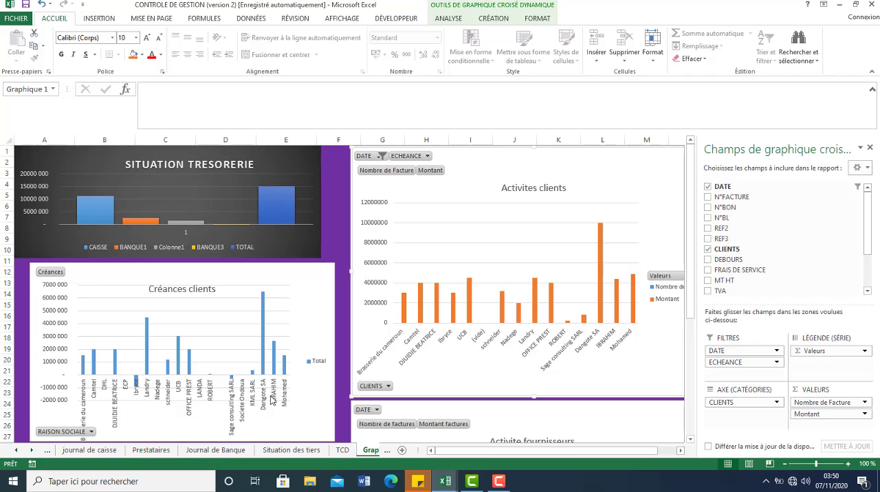
Step: Review the TCD and Journal de Banque sheets that feed the dashboard, and return to the Graph Tableau de Bord sheet
left_click(342, 450)
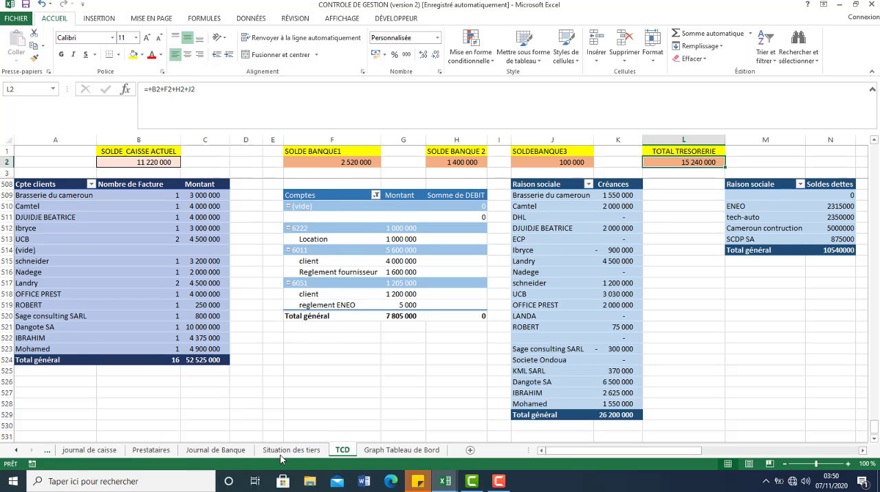
left_click(216, 451)
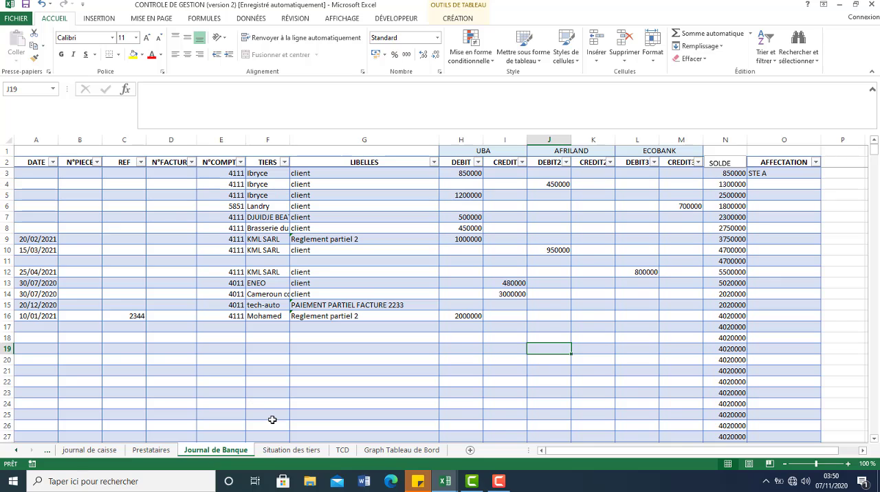
left_click(371, 451)
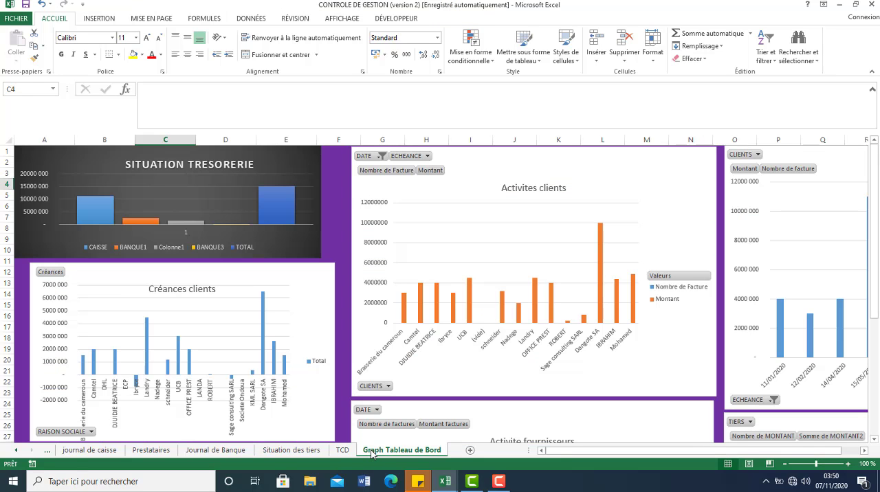